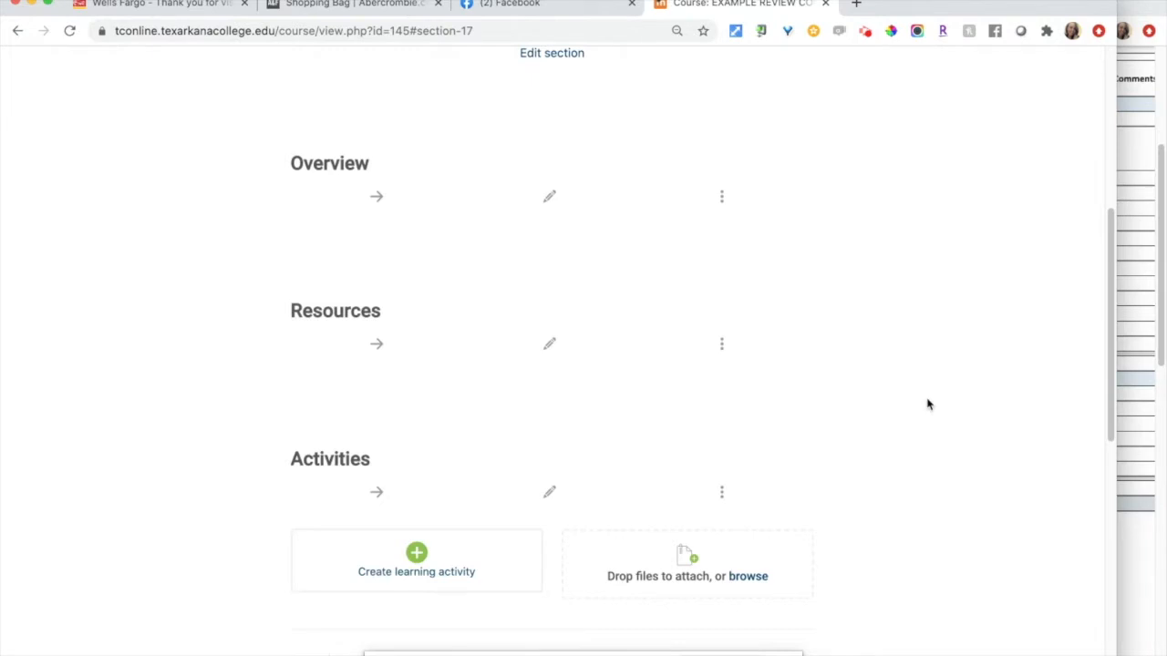
- Add a new Book resource to Section 1 and name it "Overview Chapter 1"
left_click(432, 555)
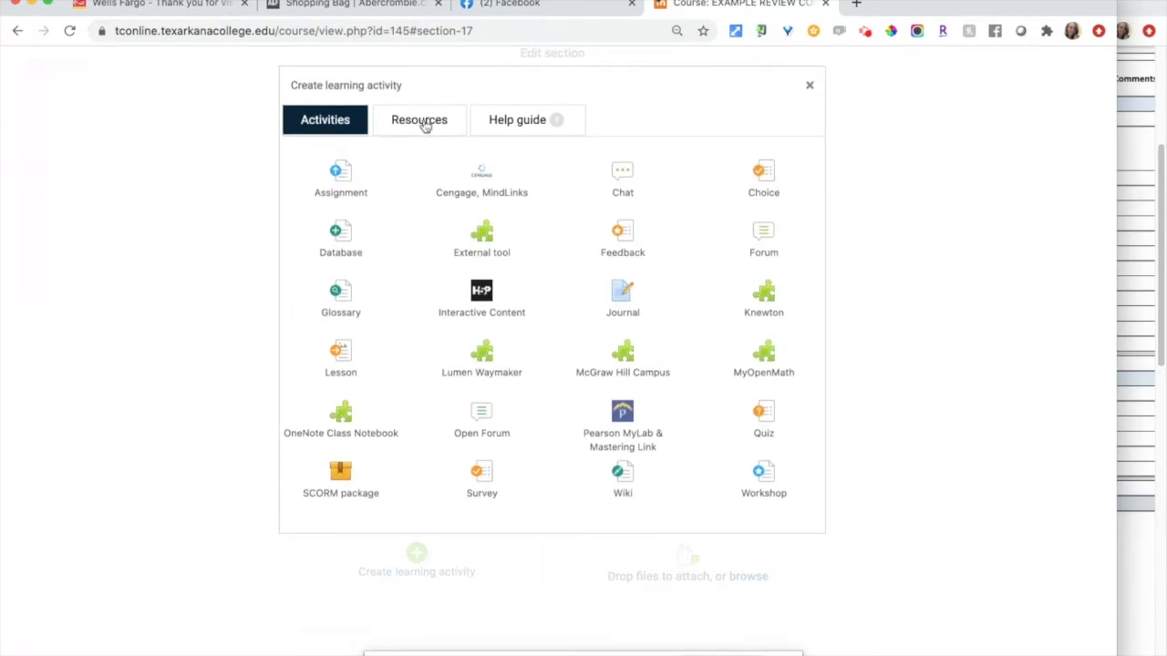
left_click(437, 124)
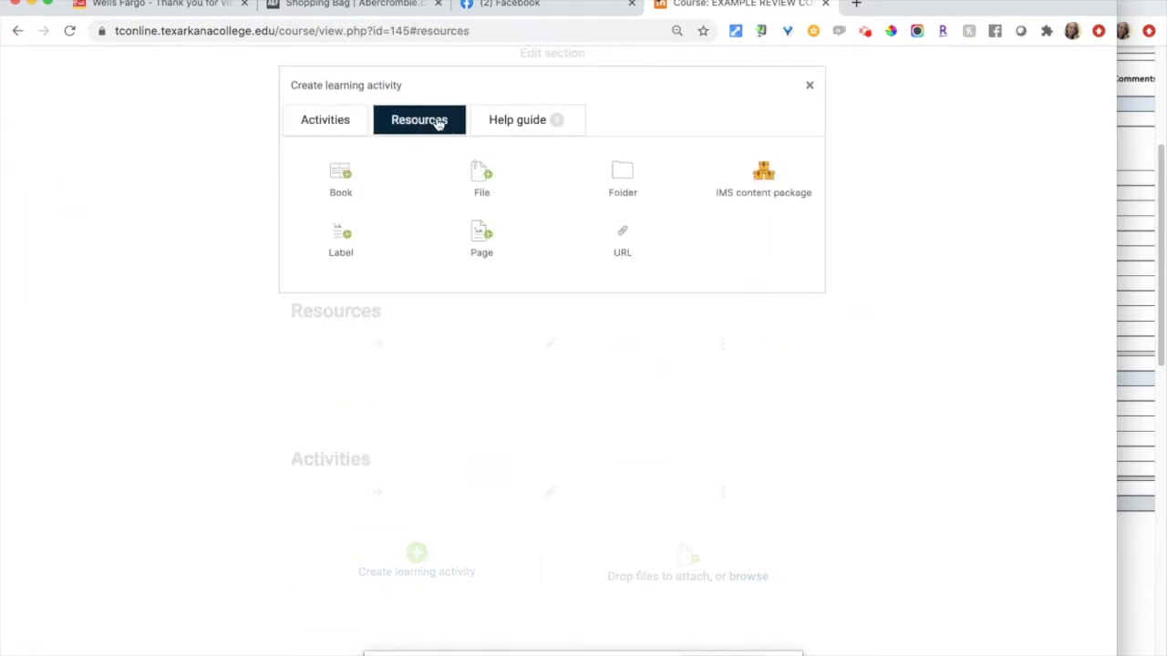
left_click(340, 191)
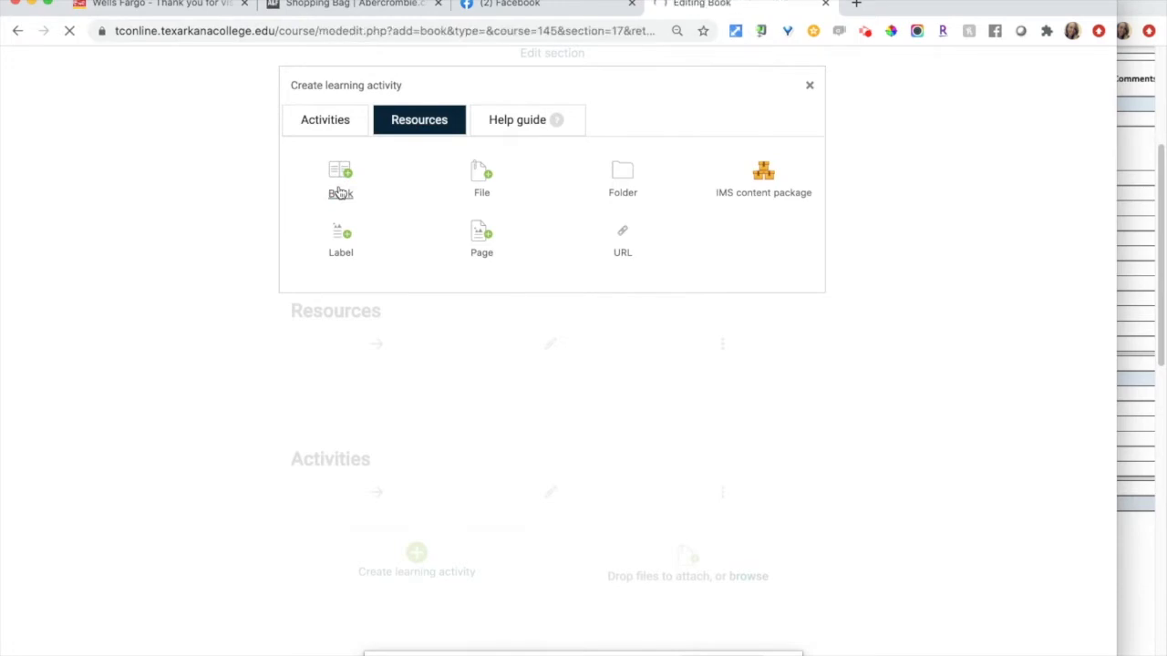
left_click(476, 255)
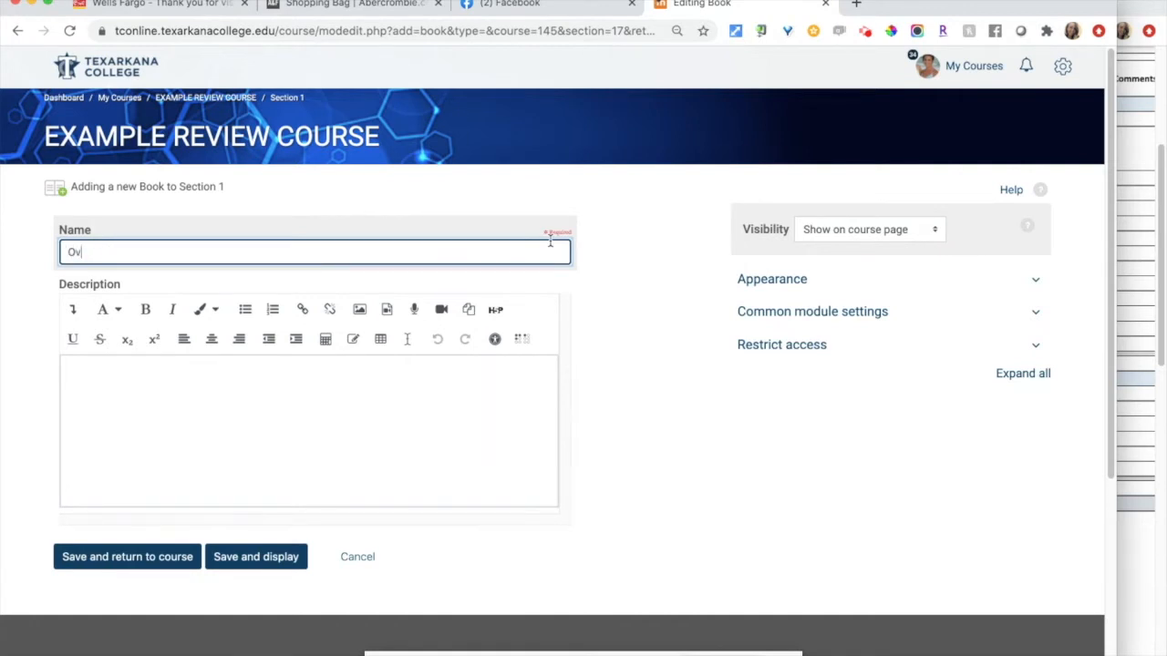
type("view Chapter 1")
- Upload Overview Book Thumbnail.jpg from the Desktop into the book's description with the alternative text "Overview Image"
left_click(516, 358)
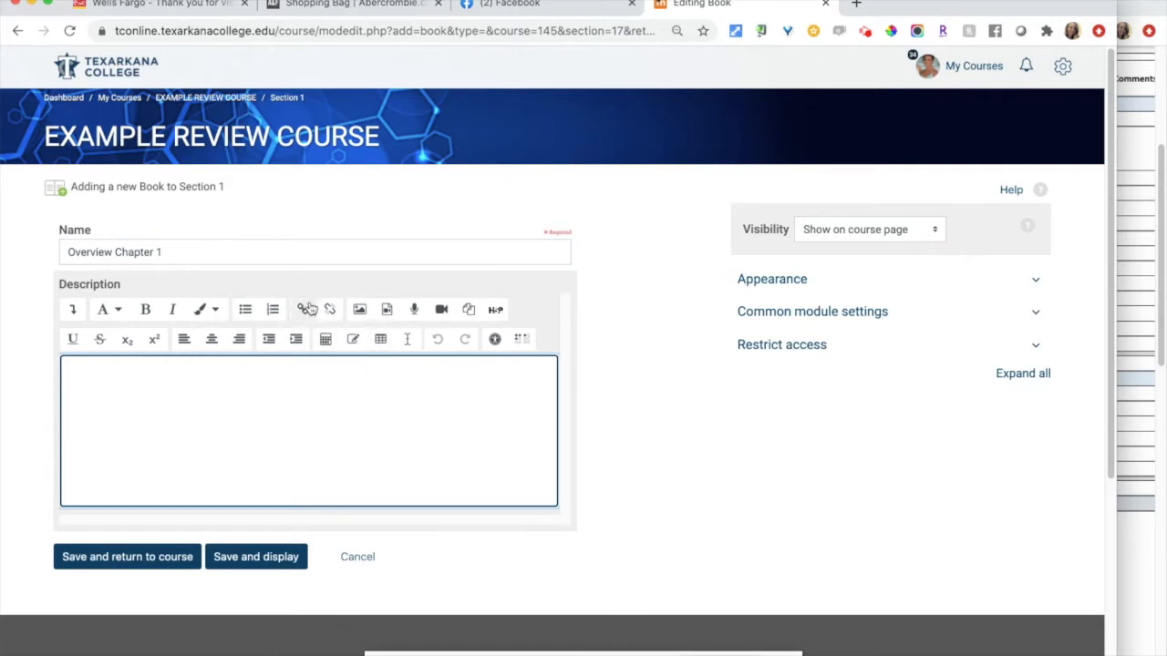
left_click(292, 401)
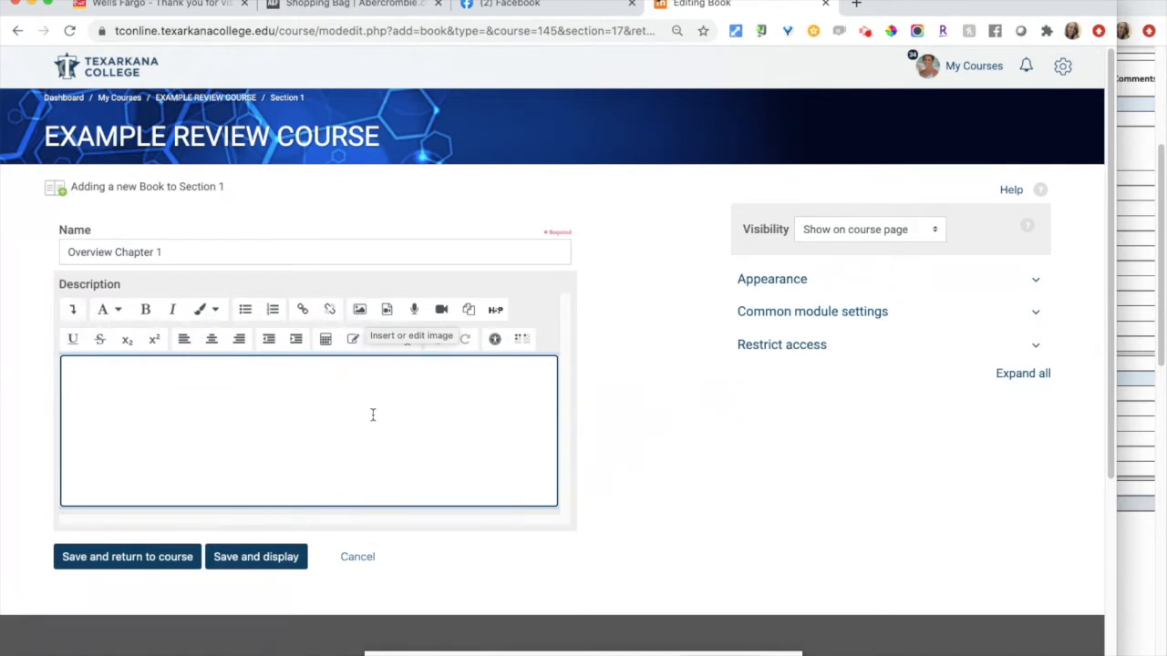
left_click(361, 312)
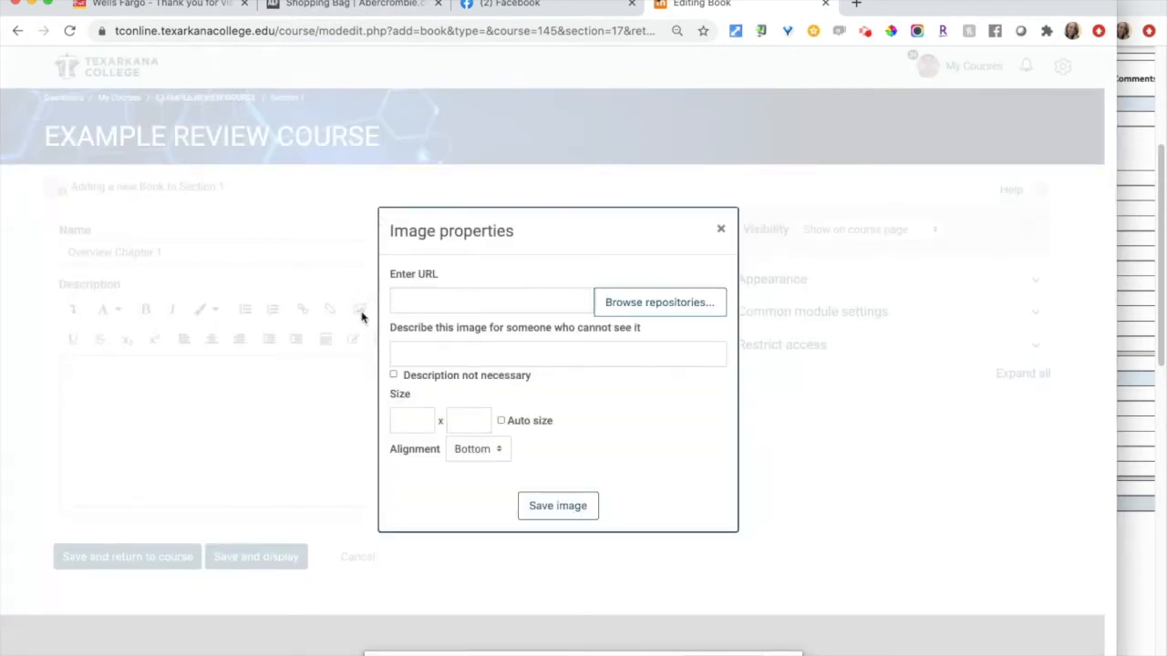
left_click(633, 307)
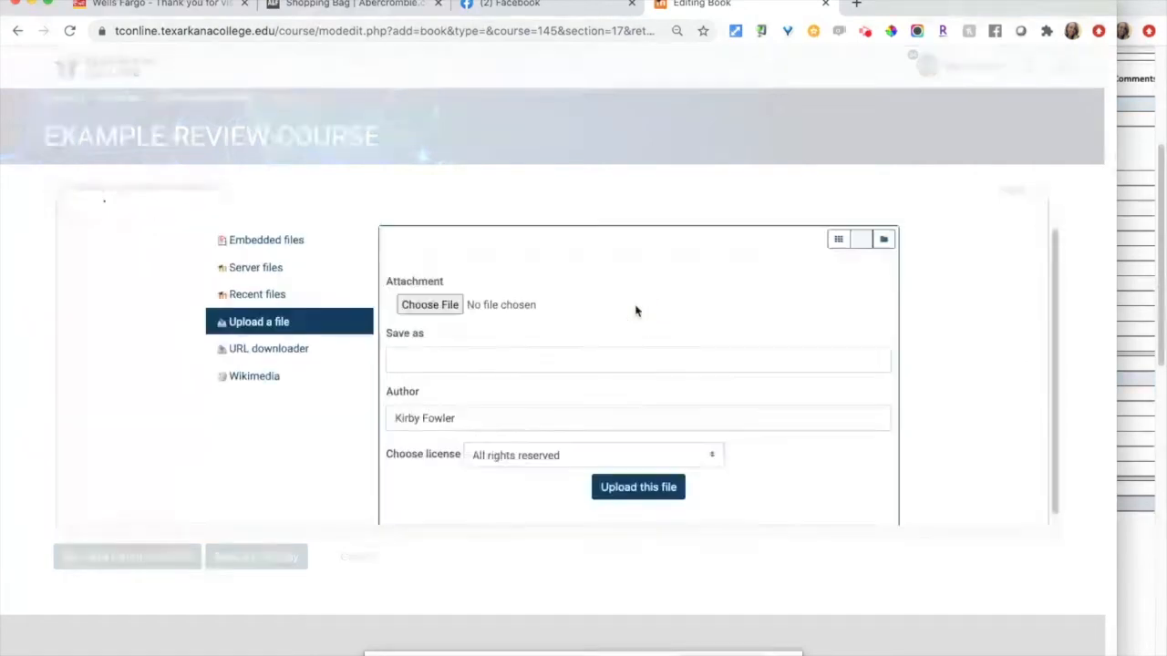
left_click(417, 308)
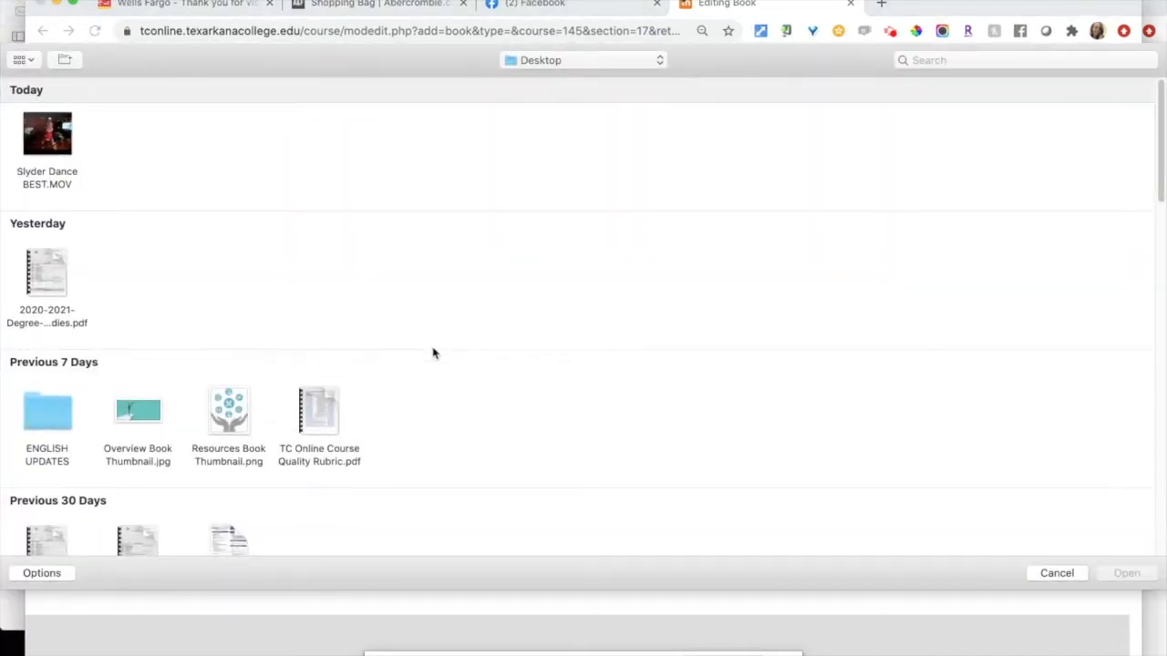
left_click(135, 417)
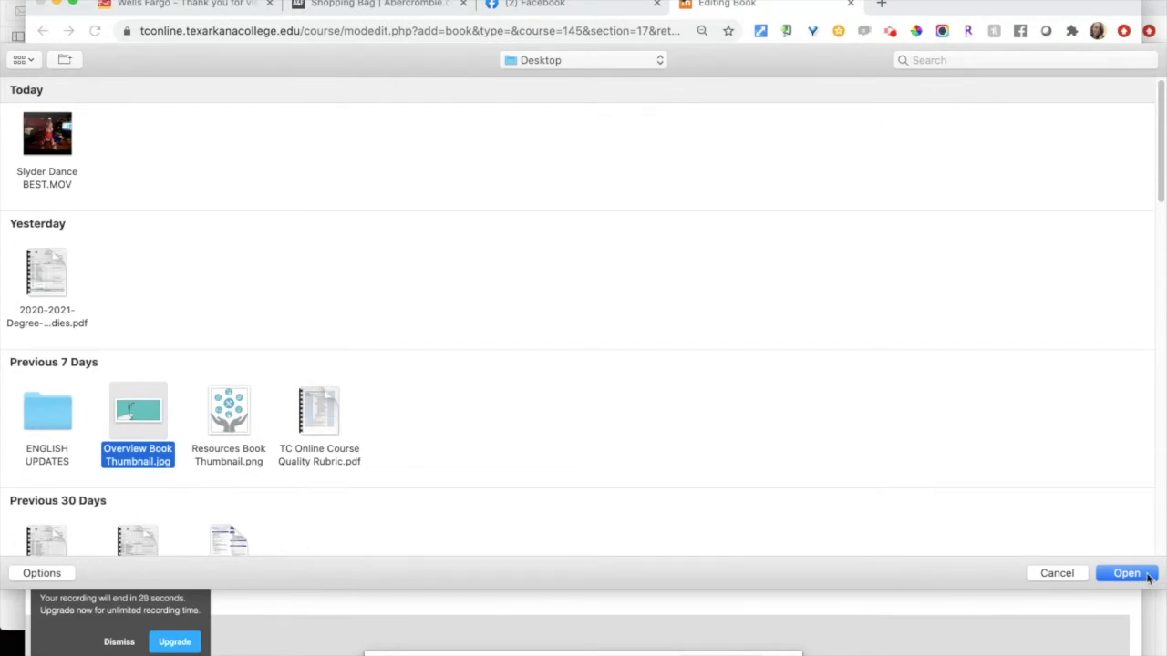
left_click(1127, 573)
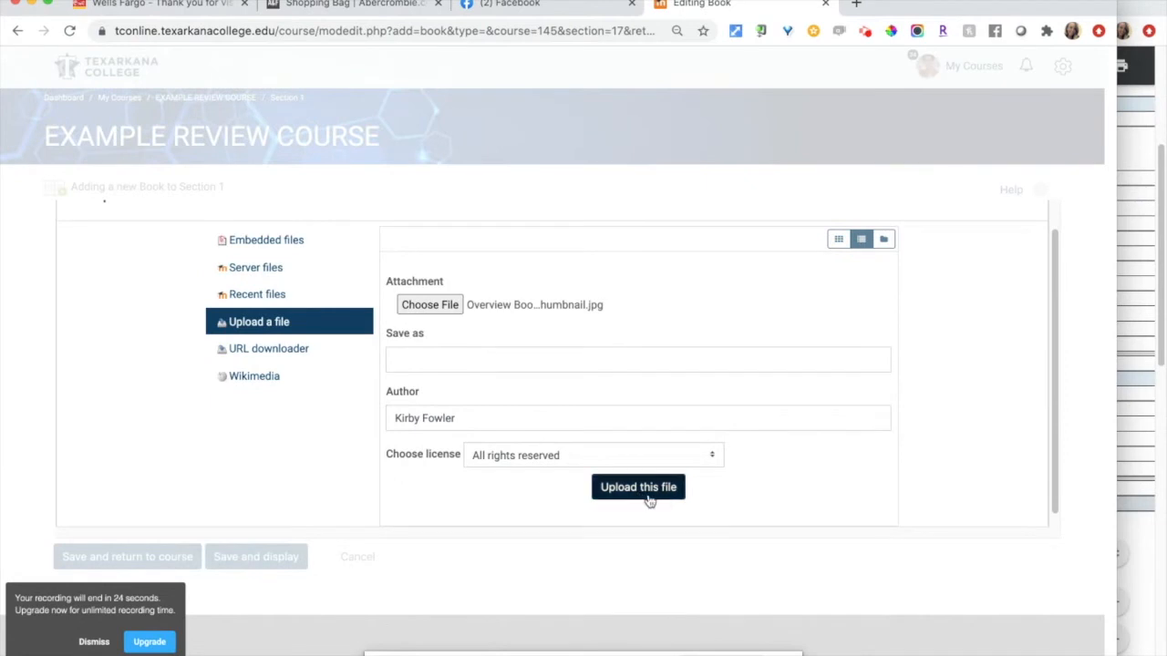
left_click(645, 492)
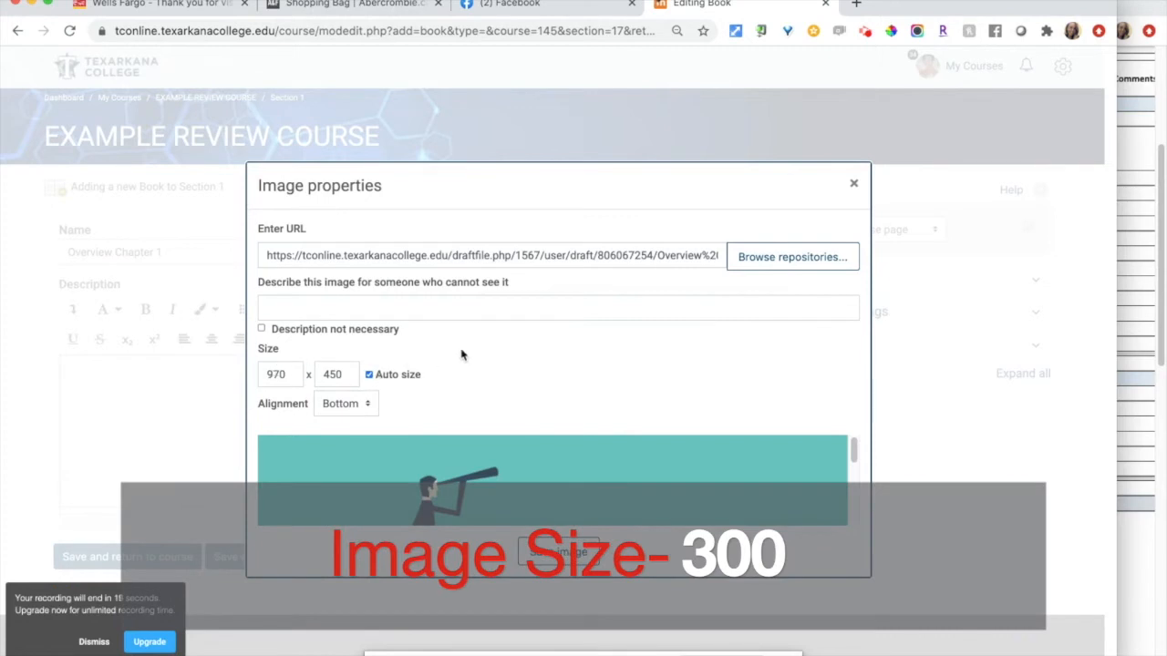
left_click(478, 313)
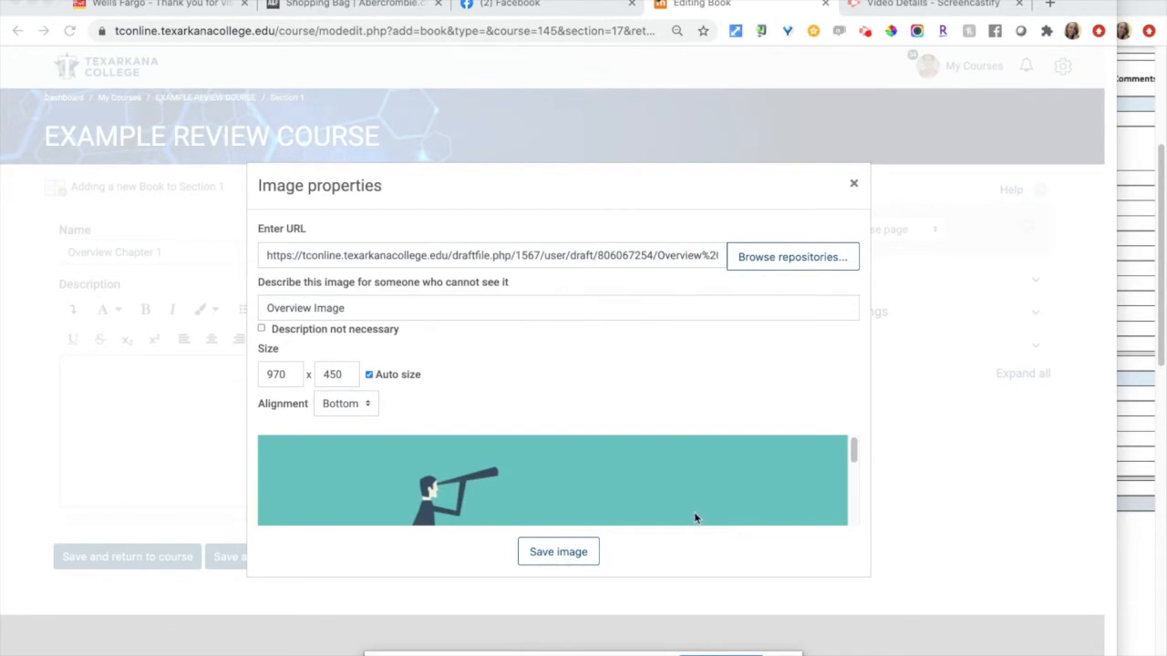
left_click(583, 554)
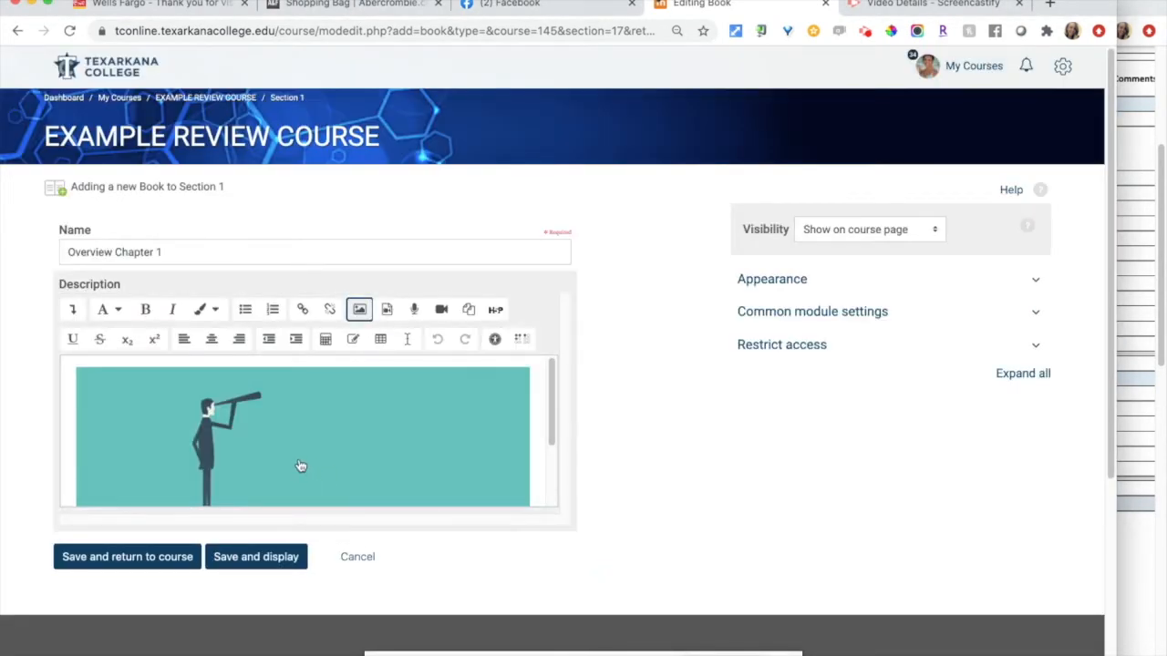
- Add the line "Directions and Learning Outcomes for Chapter 1" below the description image, and save the book, returning to the course
left_click_drag(550, 440, 560, 507)
left_click(535, 476)
key("Return")
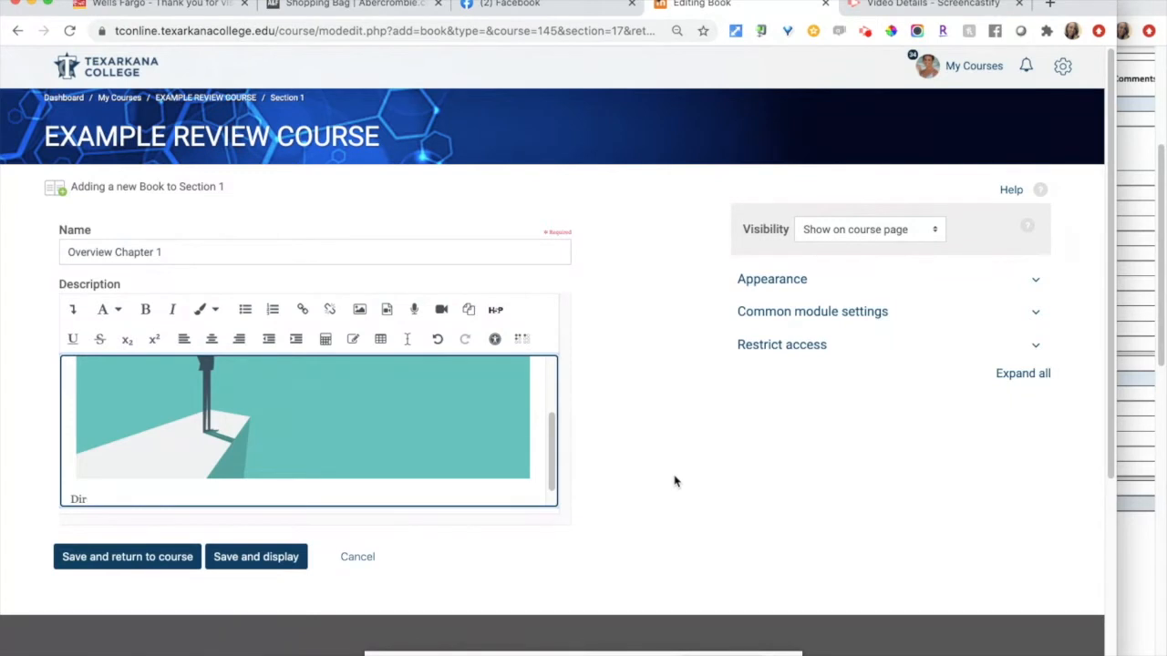
type("and Learning O")
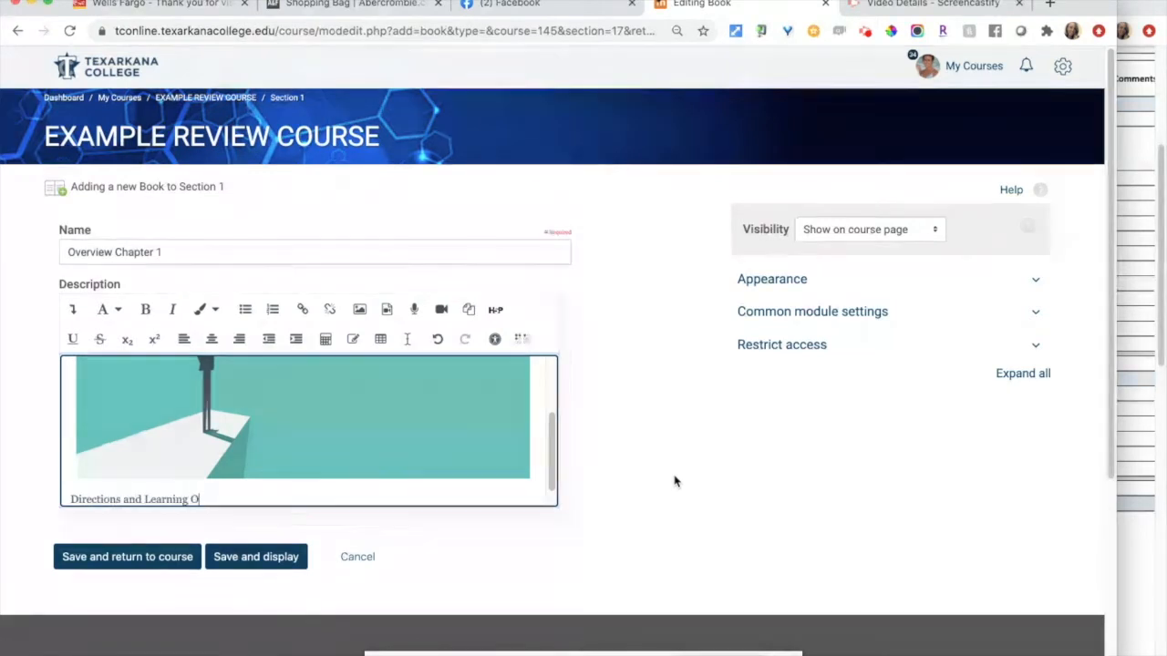
type("utcomes for Chapter 1")
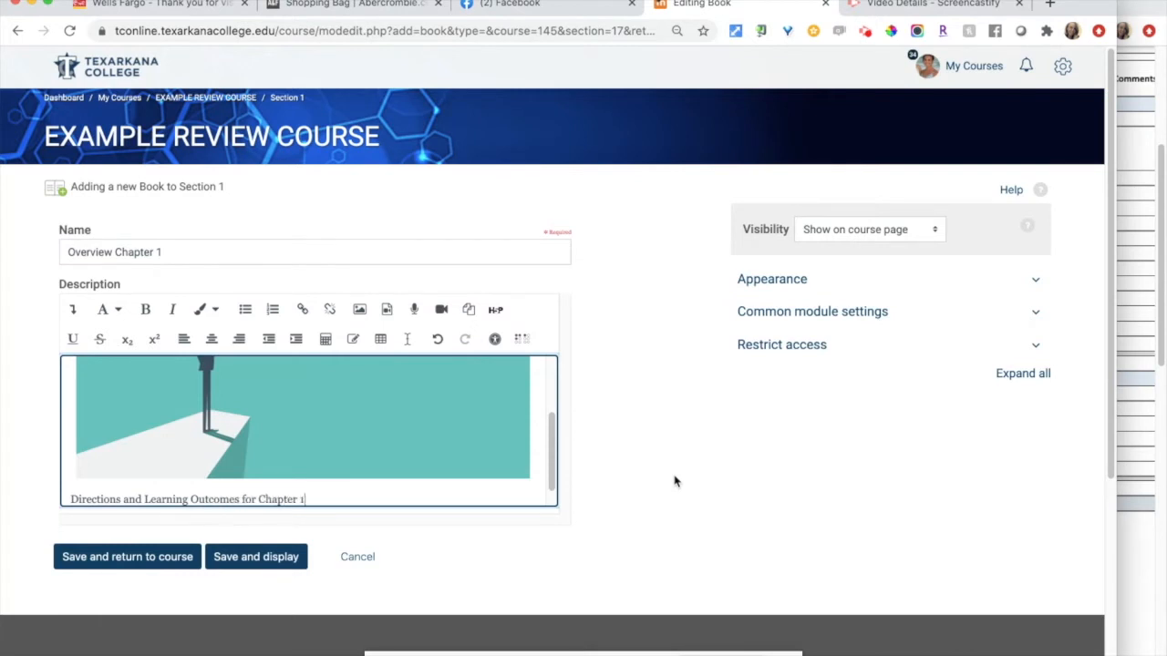
left_click(123, 564)
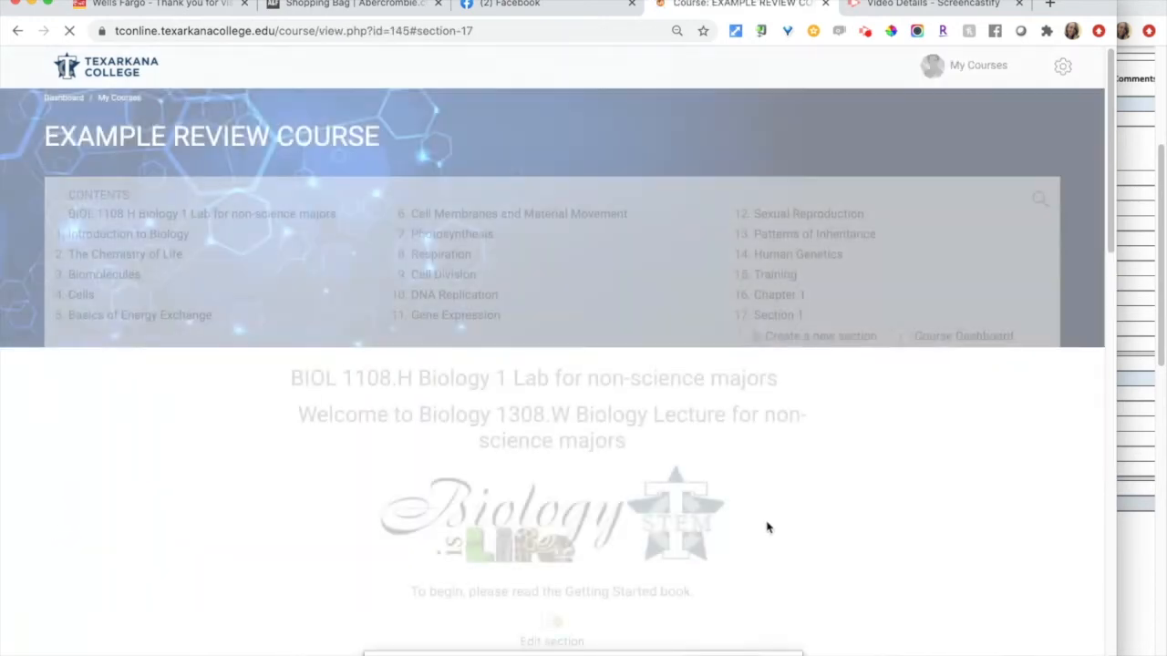
- Move the Overview Chapter 1 book directly beneath the Overview heading in Section 1
scroll(789, 536, "down", 5)
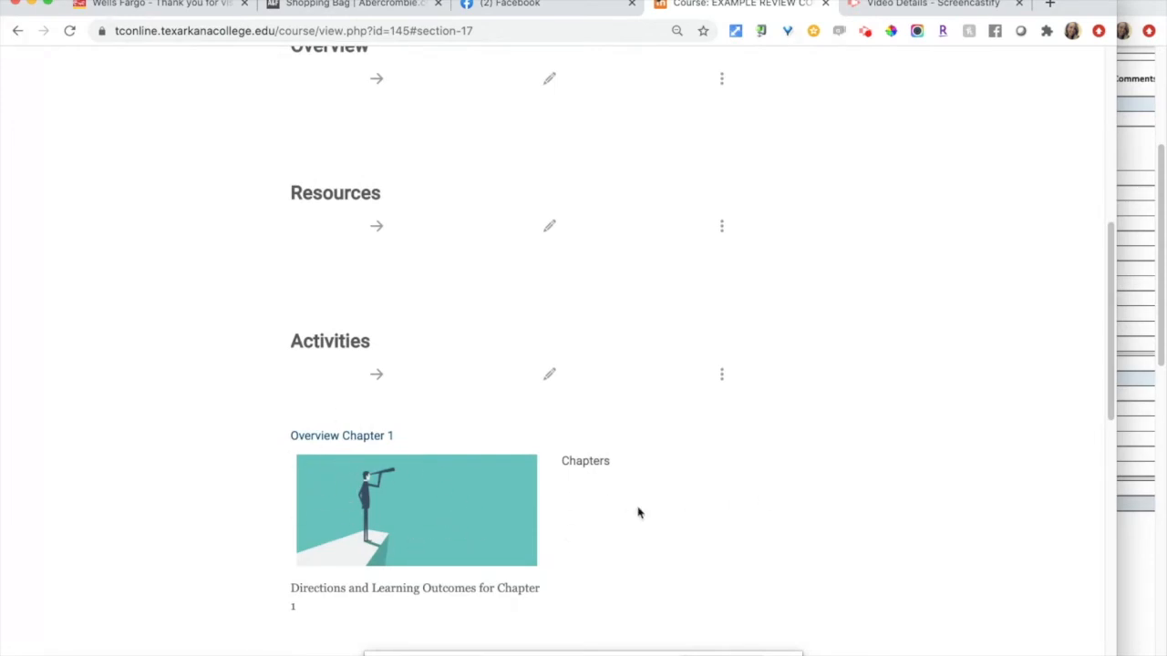
scroll(417, 581, "down", 1)
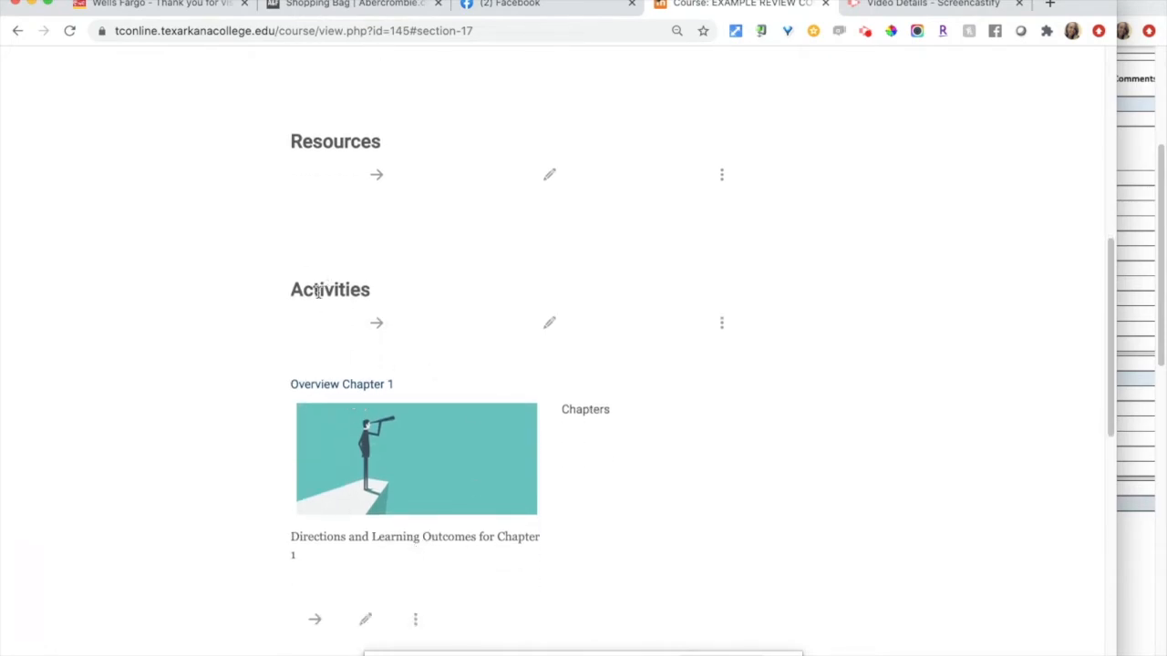
left_click(314, 619)
scroll(396, 385, "up", 5)
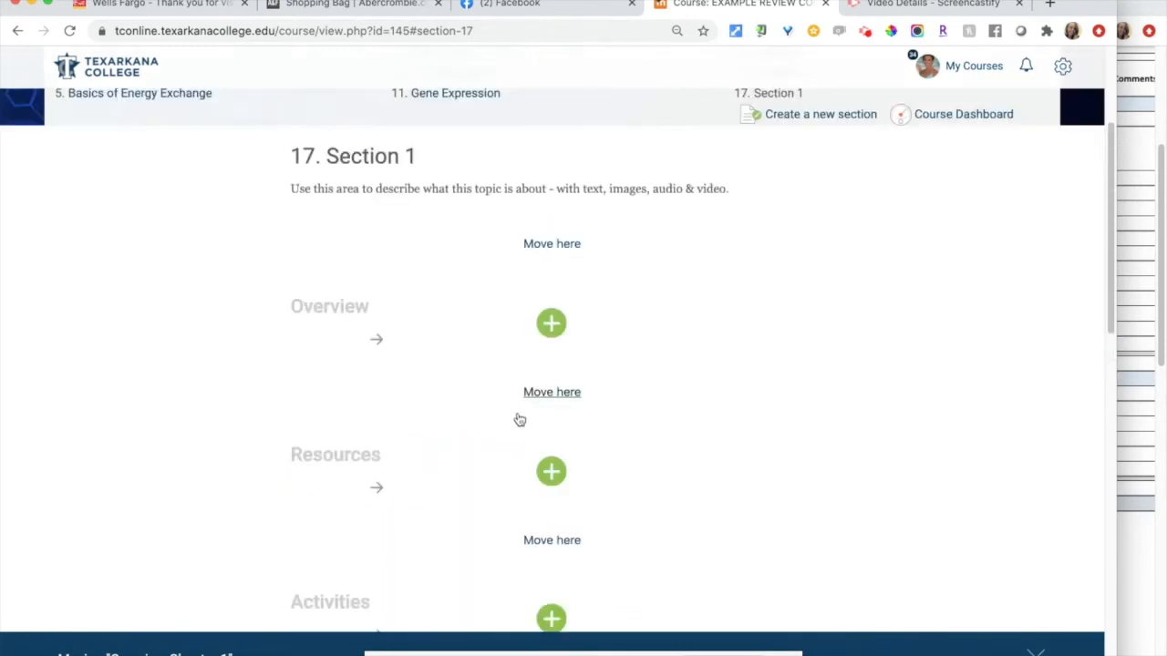
left_click(552, 394)
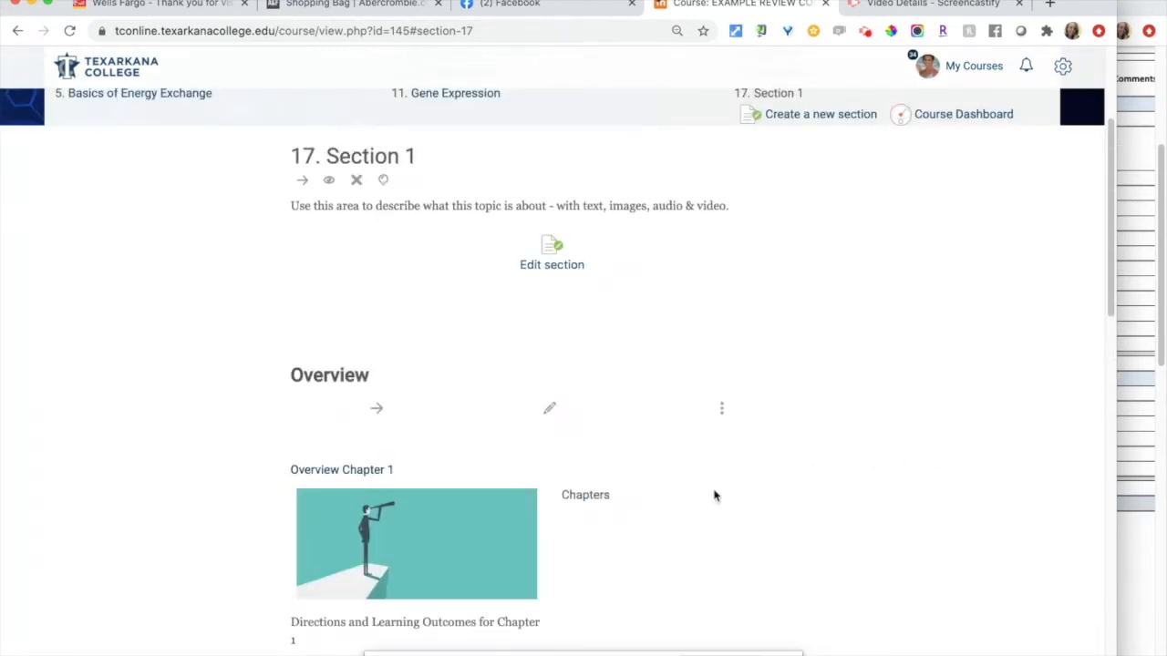
- Open the Overview Chapter 1 book and save a first chapter titled "Introduction" with the content "This chapter covers a unit on ........"
scroll(907, 496, "down", 3)
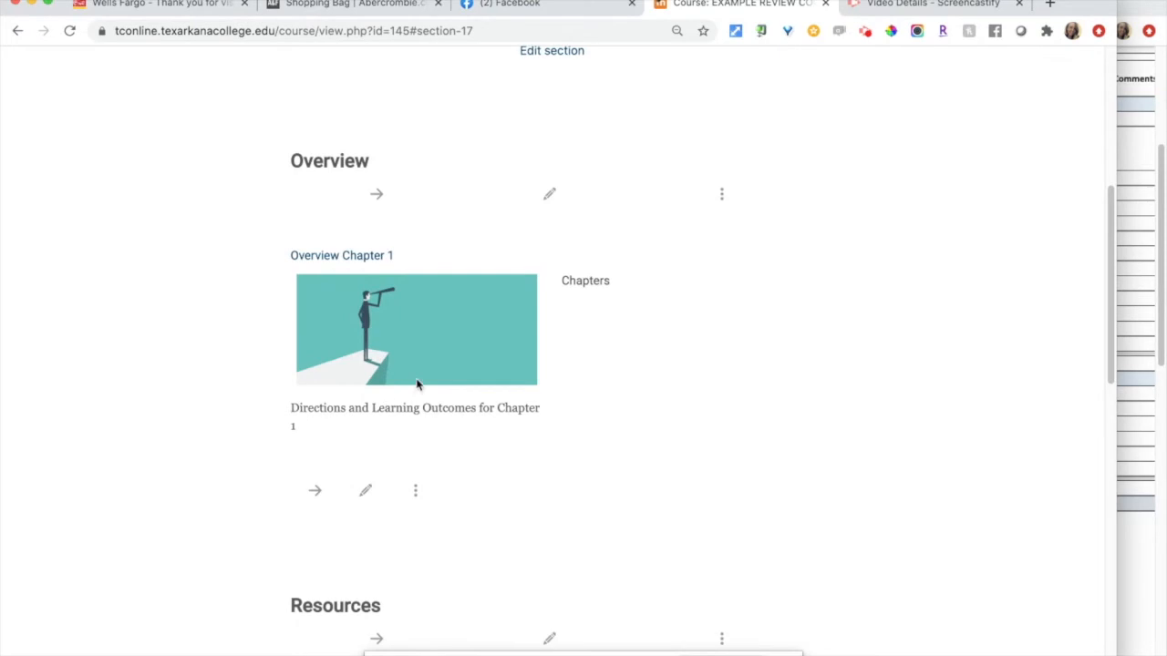
left_click(342, 259)
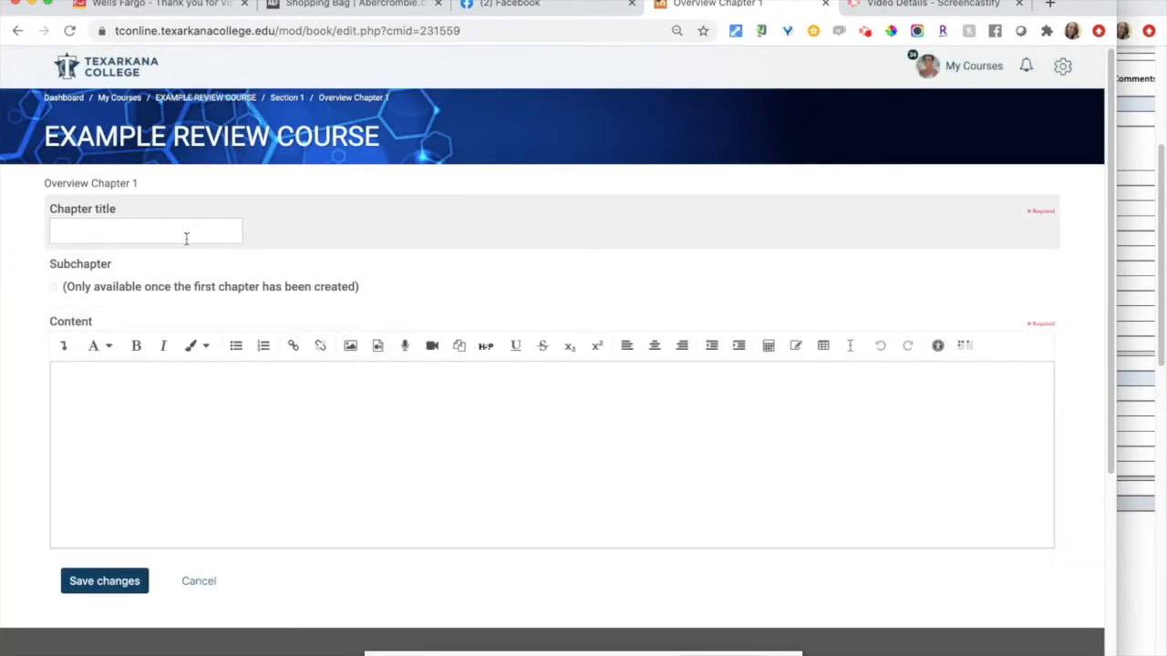
left_click(151, 228)
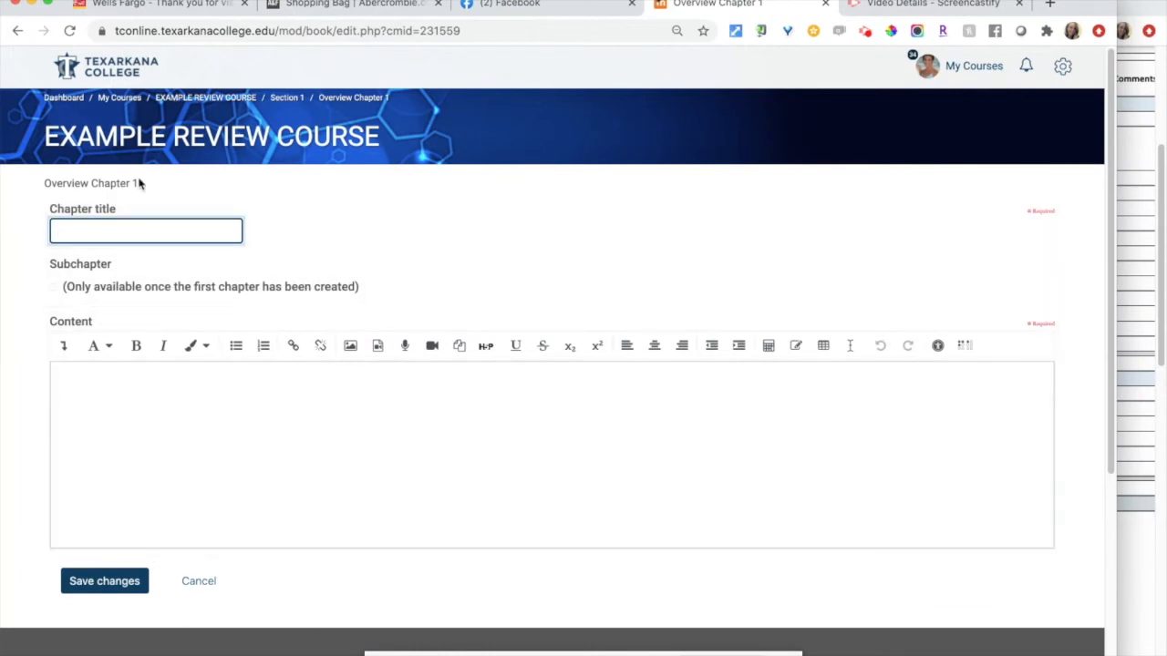
type("Introduction")
left_click(209, 461)
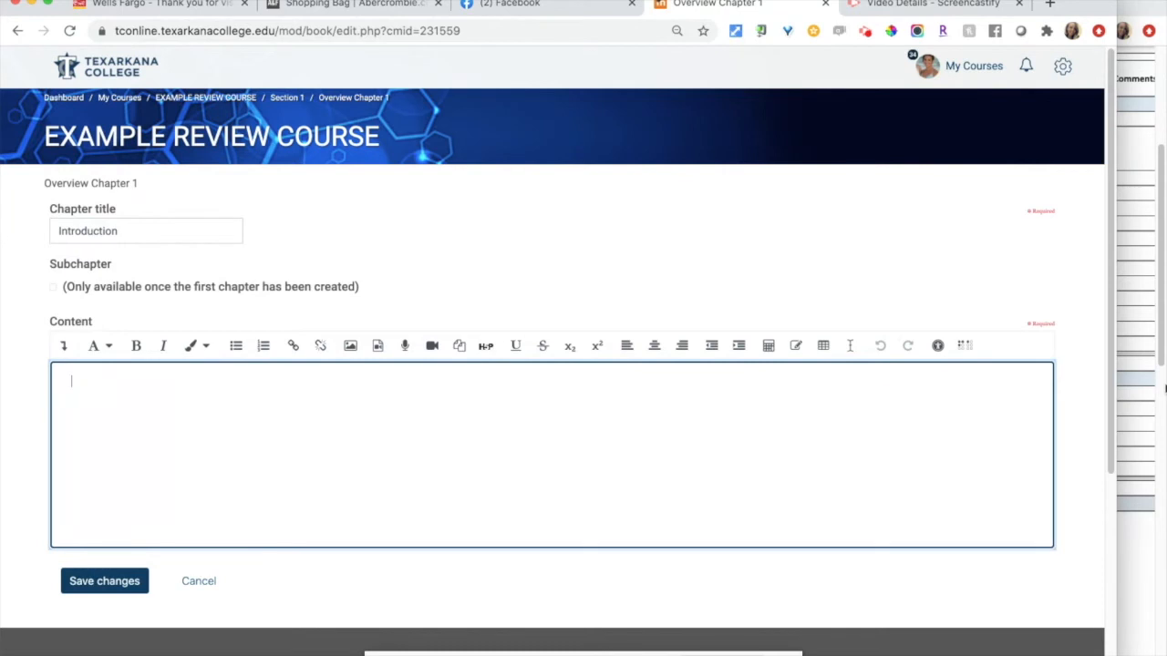
type("This chapter covers a unit on ........")
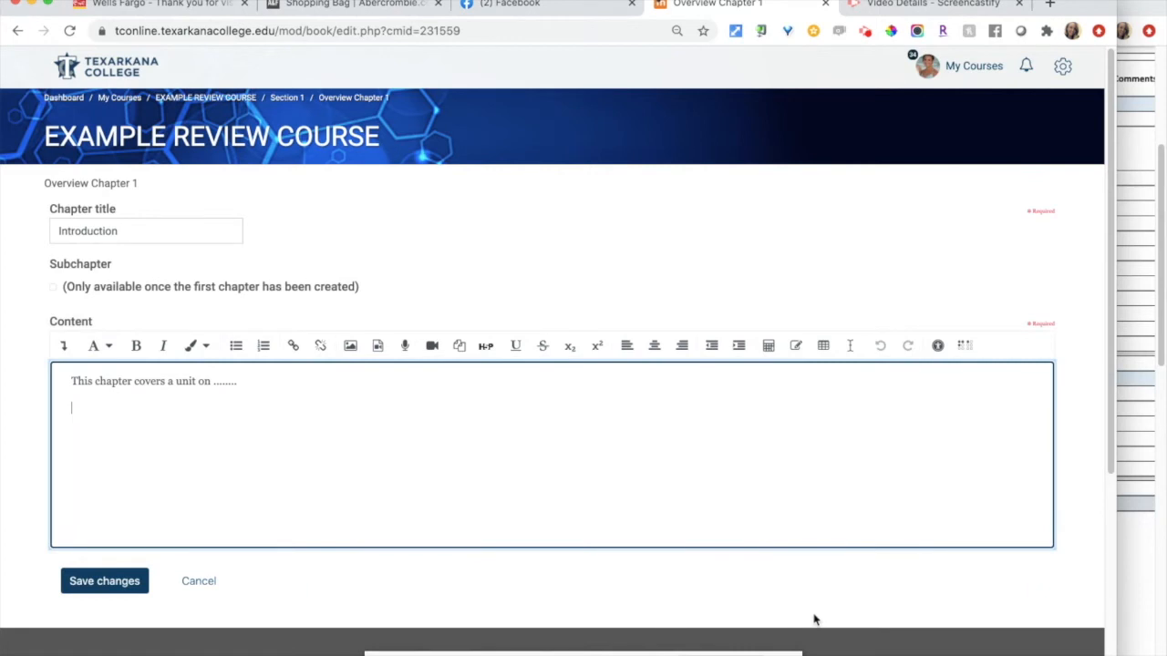
left_click(116, 581)
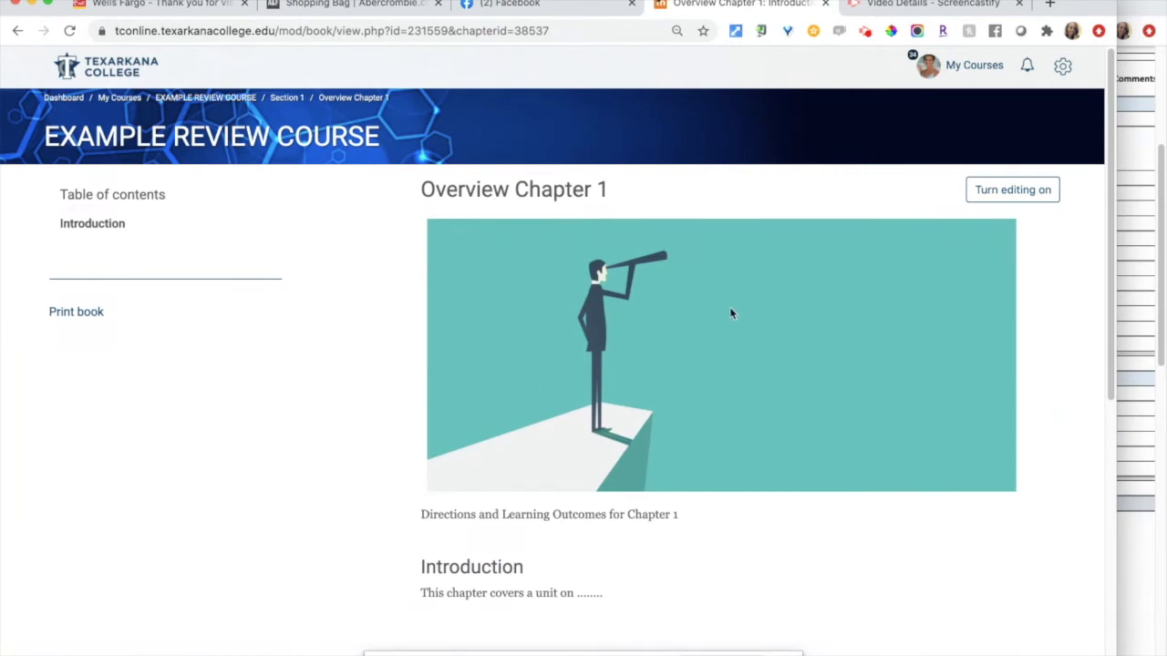
- Turn editing on and add a chapter after Introduction titled "Learning Outcomes" with the content "The student will ......", and save it
left_click(1041, 191)
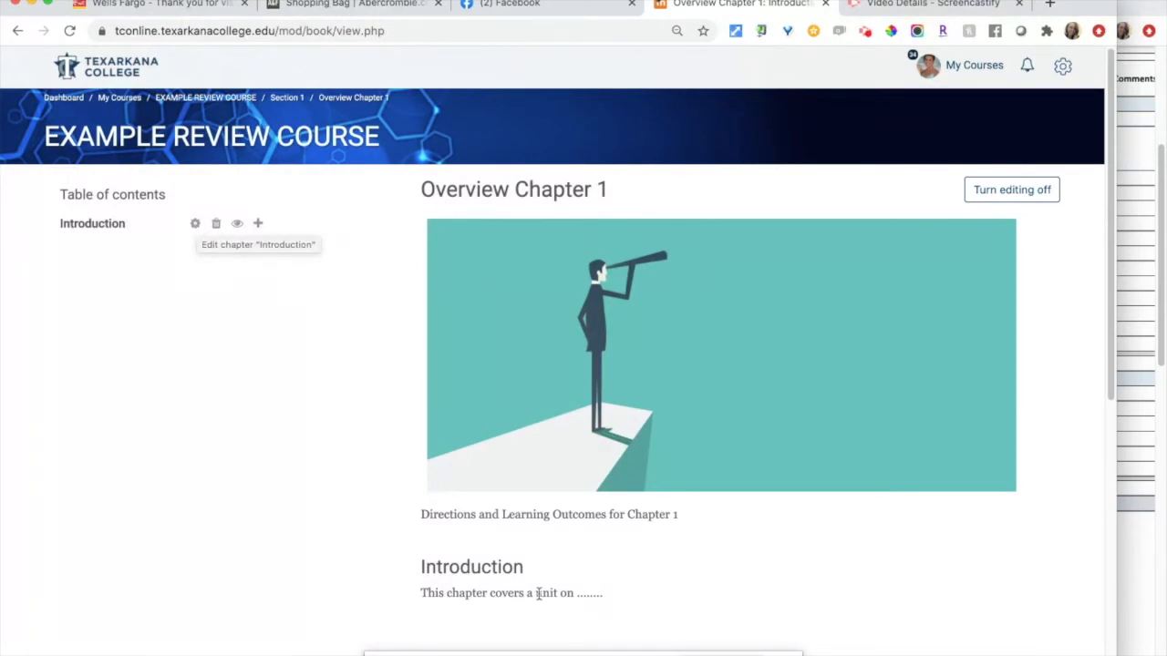
left_click(260, 225)
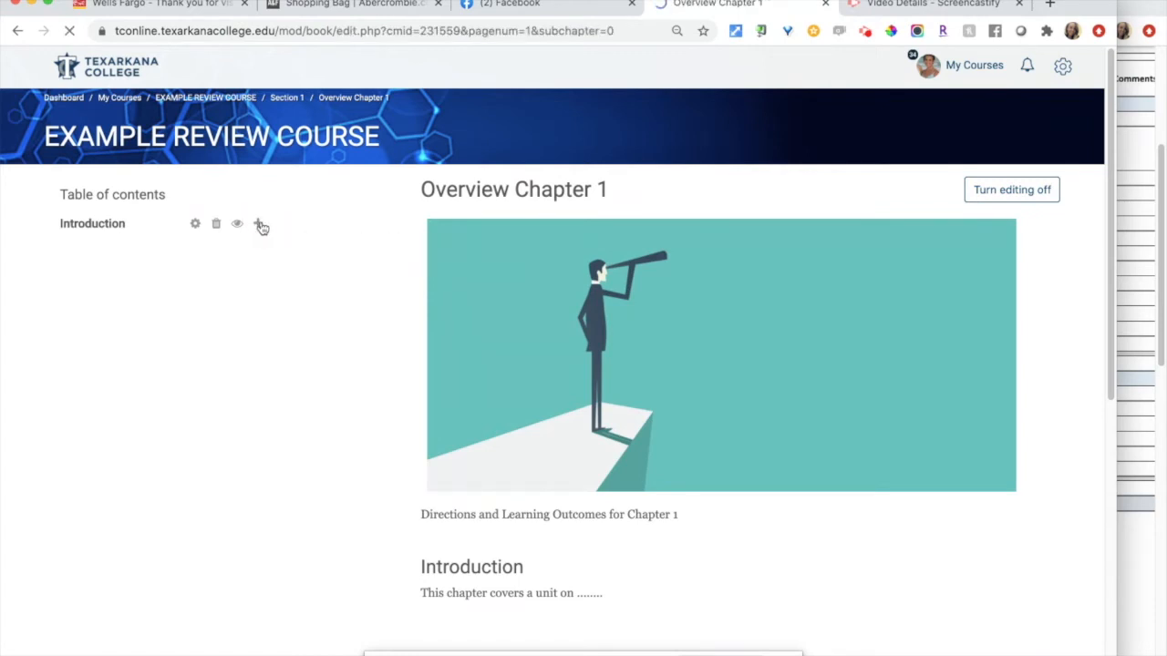
type("Learning Ou")
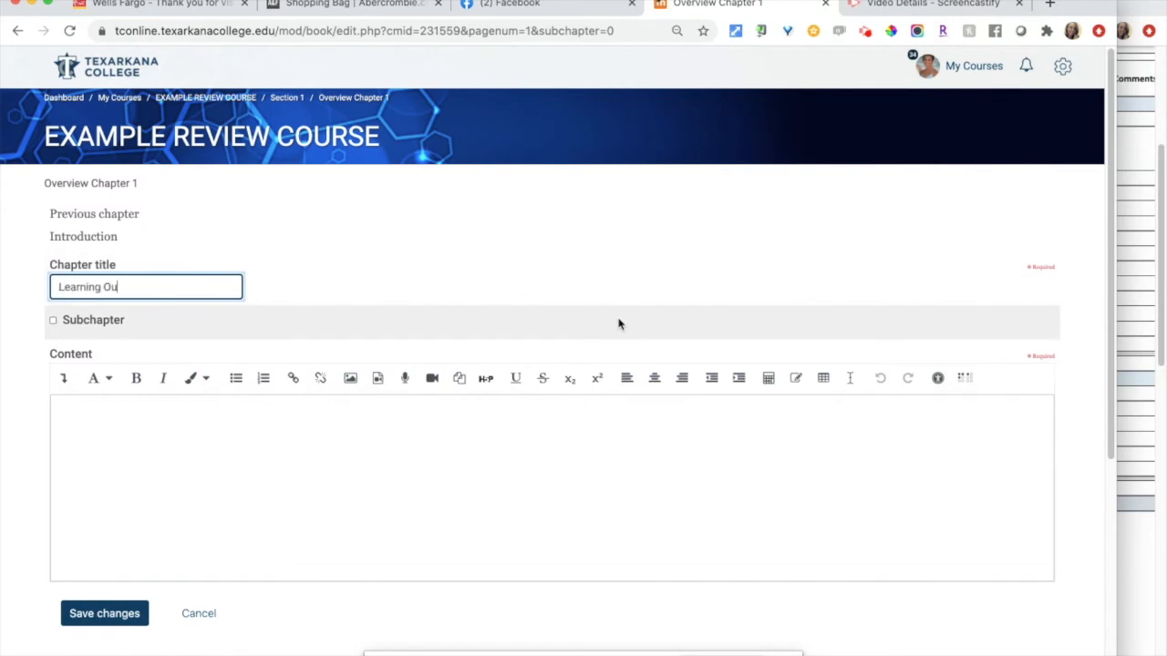
type("tcomes")
left_click(417, 500)
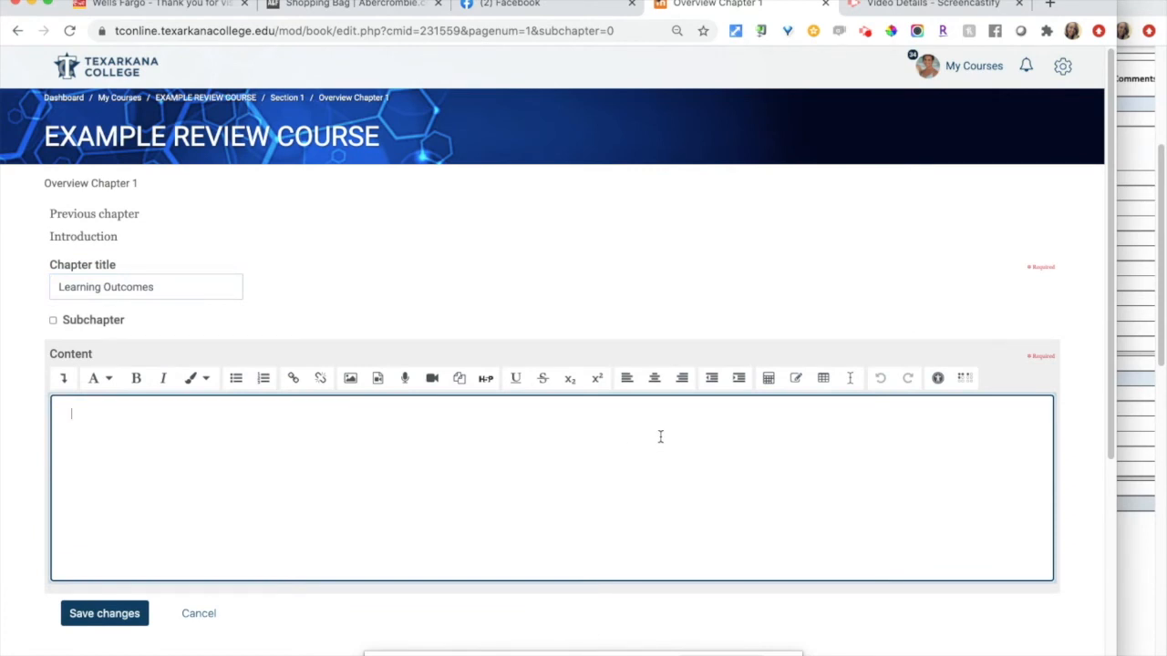
type("The student will ......")
left_click(146, 615)
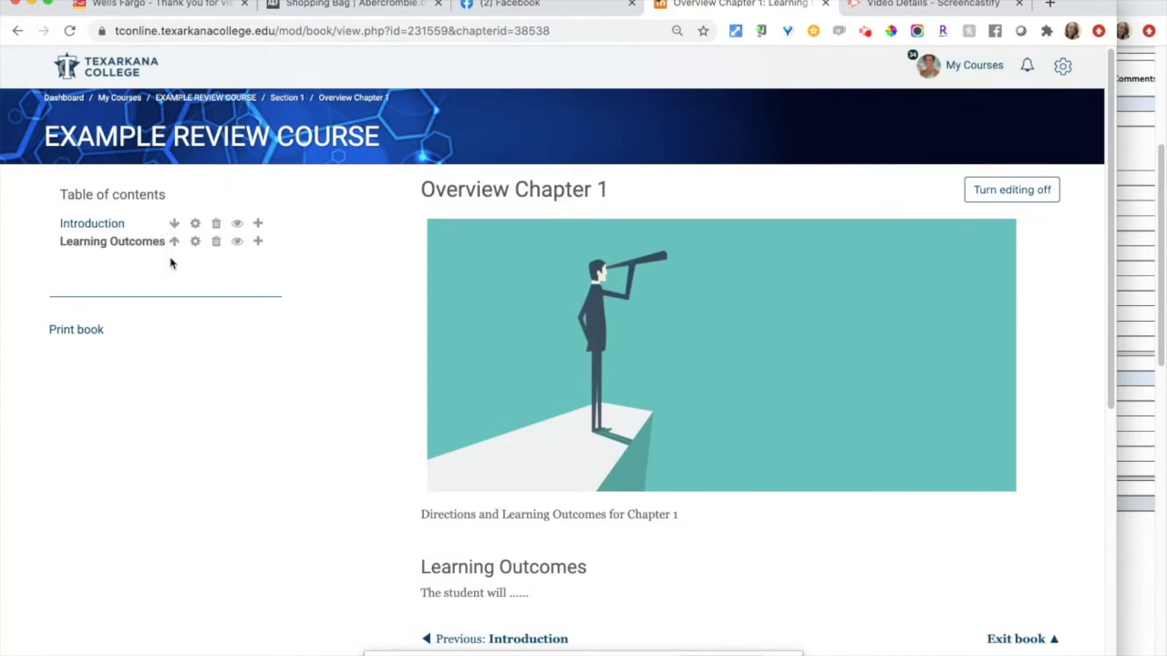
- Add and save a chapter after Learning Outcomes titled "Directions" with the numbered lines "Read chapter 1", "Complete Vocabulary Words-" and "Take chapter 1 quiz"
left_click(258, 243)
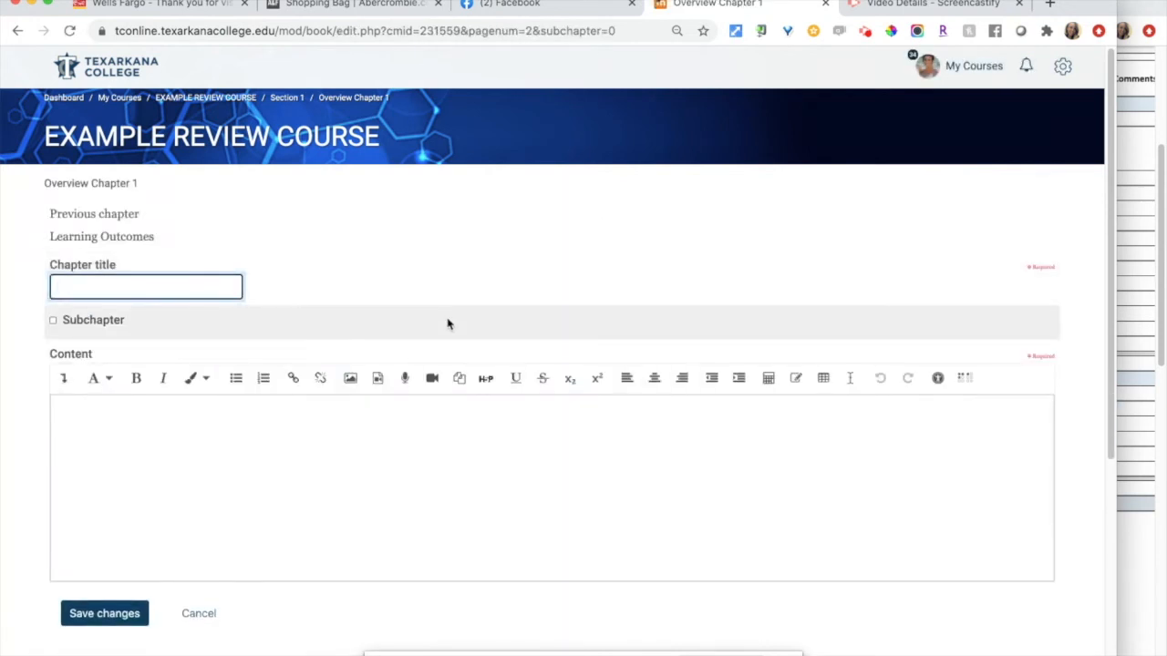
type("Direction")
left_click(277, 529)
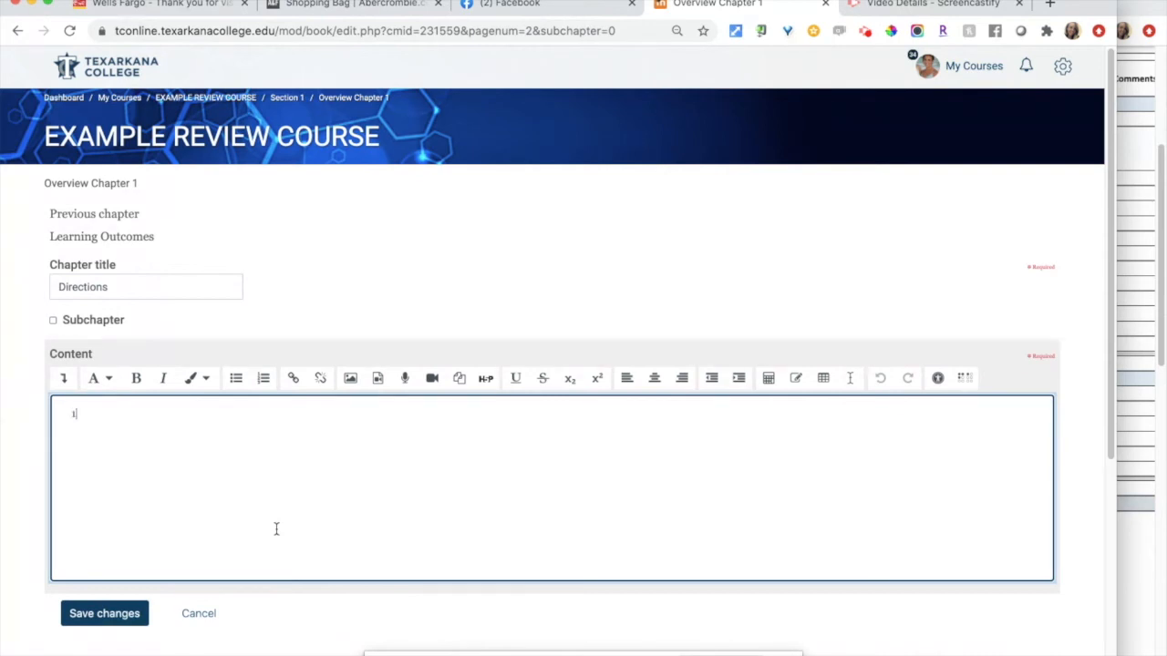
type("Read chapter 1Comp")
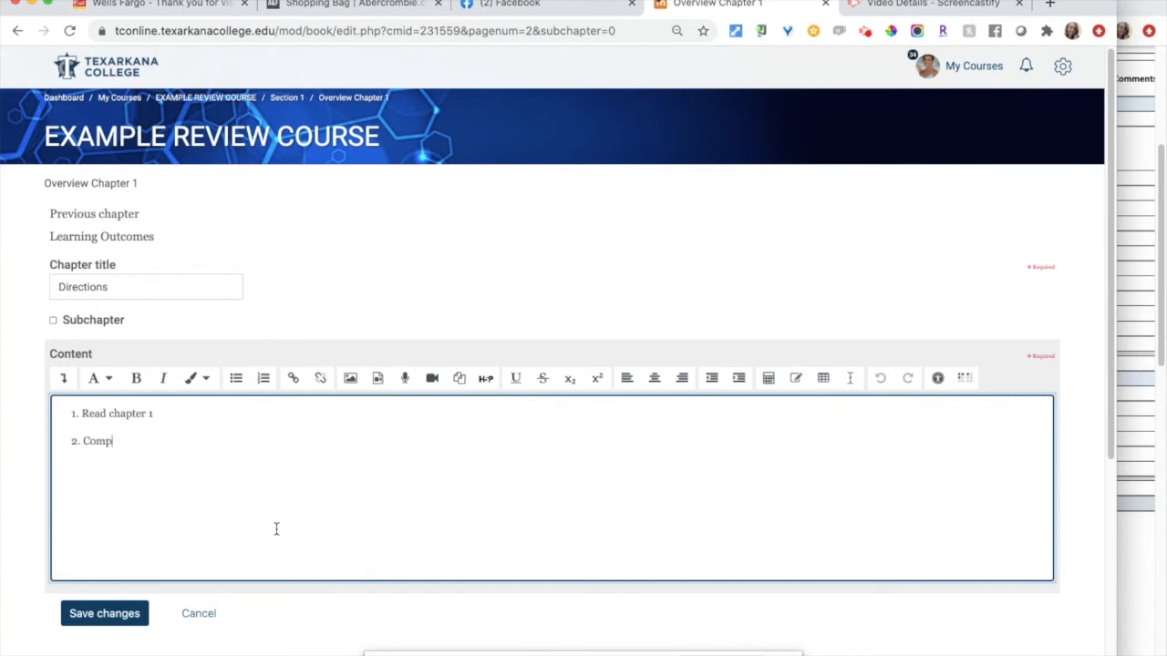
type("lete Vocabula")
type("rly")
type("y Words")
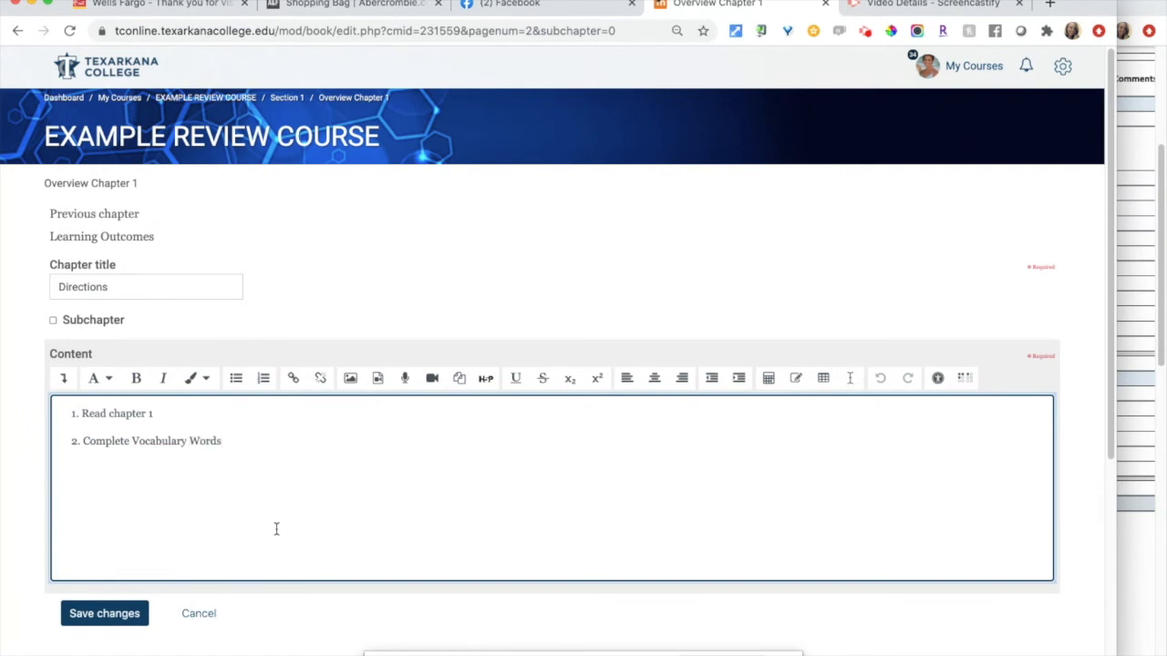
type("Take chapter 1 quiz")
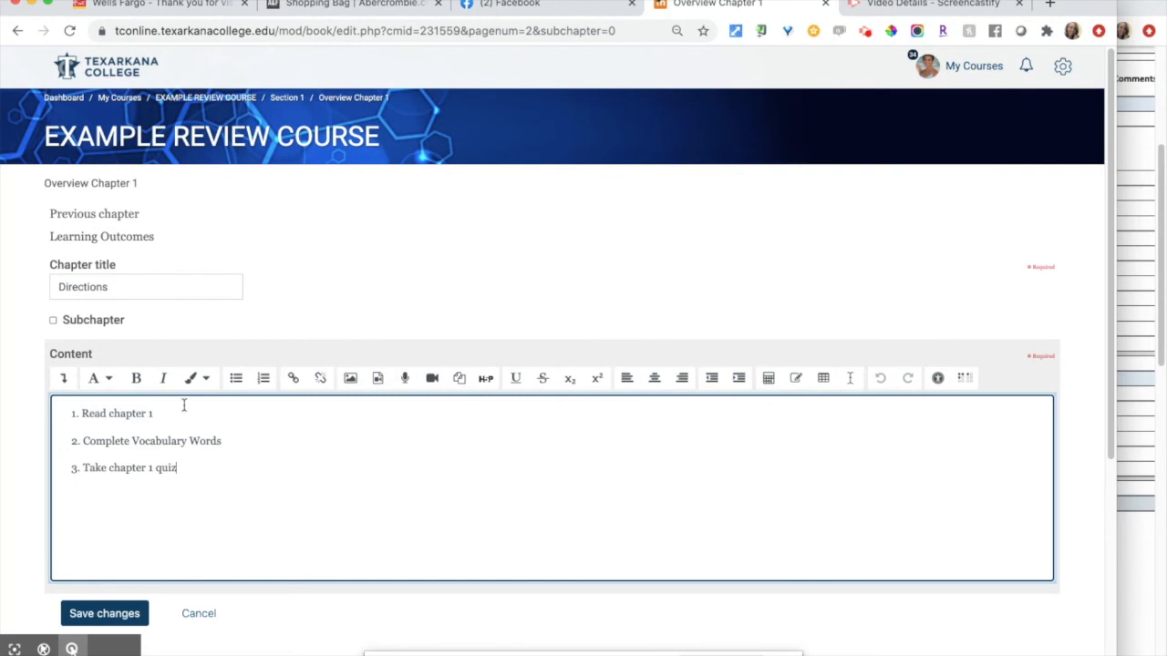
left_click(186, 410)
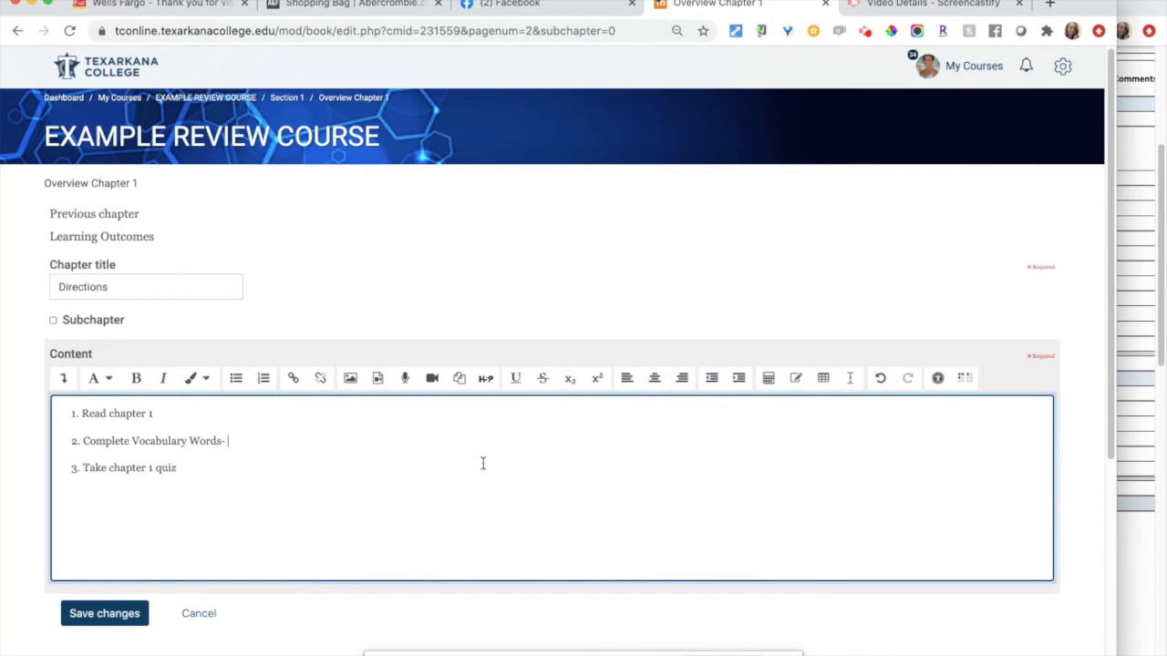
left_click(128, 616)
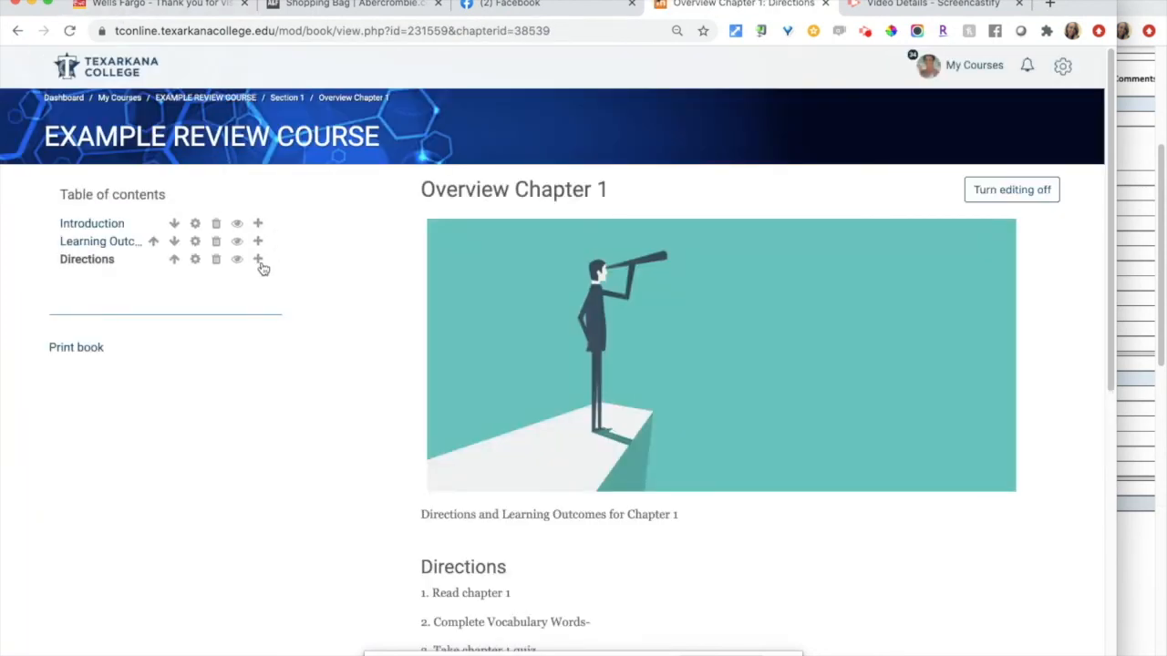
- Start a new chapter after Directions and title it "Activities to Complete"
left_click(259, 263)
left_click(133, 287)
type("Activities to ")
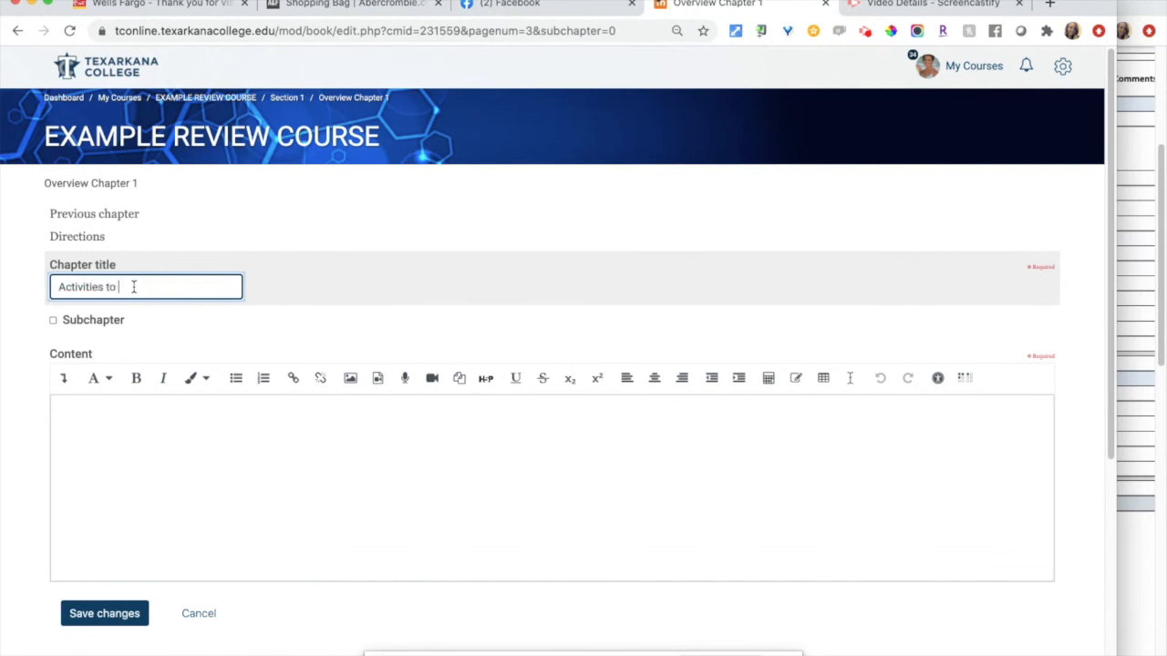
type("Complete")
- Fill the chapter content with the numbered lines "Forum 1" and "Quiz over Chapter 1", and save the chapter
left_click(168, 544)
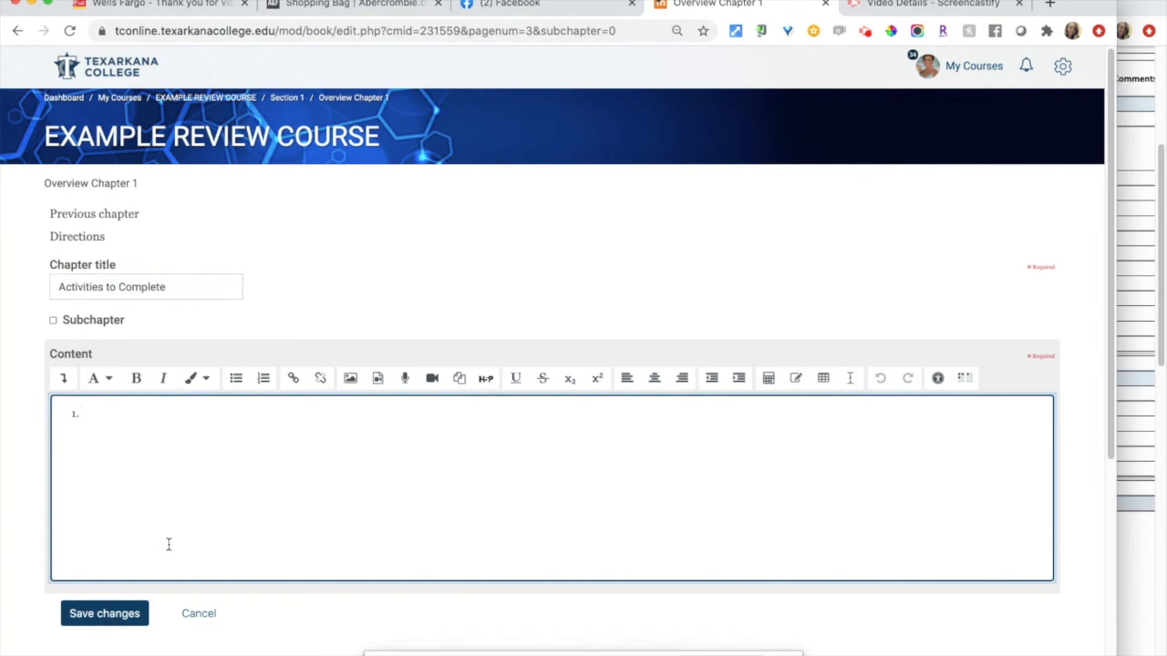
type("Forum ")
type("2. ")
type("Quiz O")
key("BackSpace")
type("over Chaper 1")
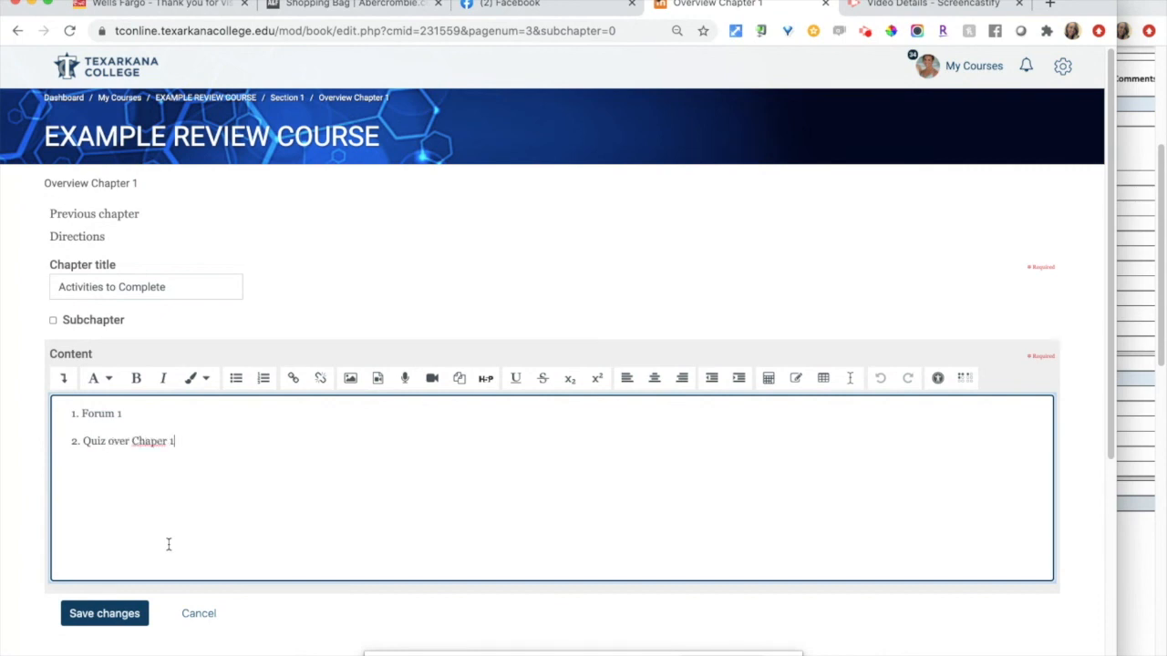
left_click(150, 441)
type("t")
left_click(102, 614)
left_click(101, 617)
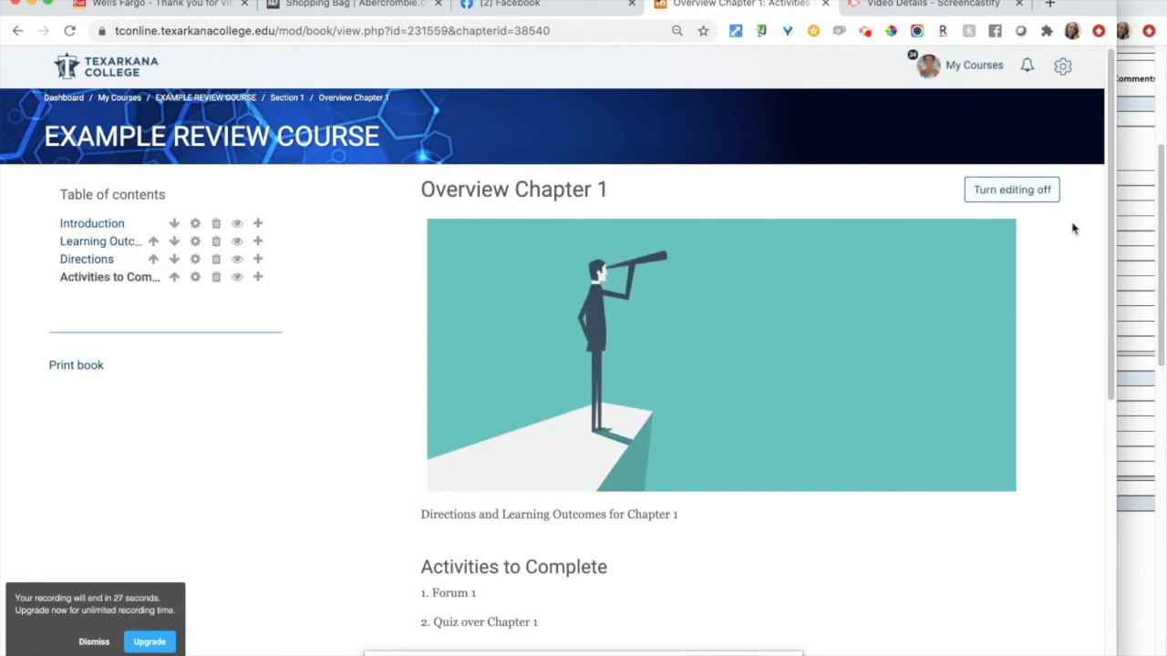
- Turn editing off in the book and return to Section 1 of the course to review the book's display under Overview
left_click(1023, 188)
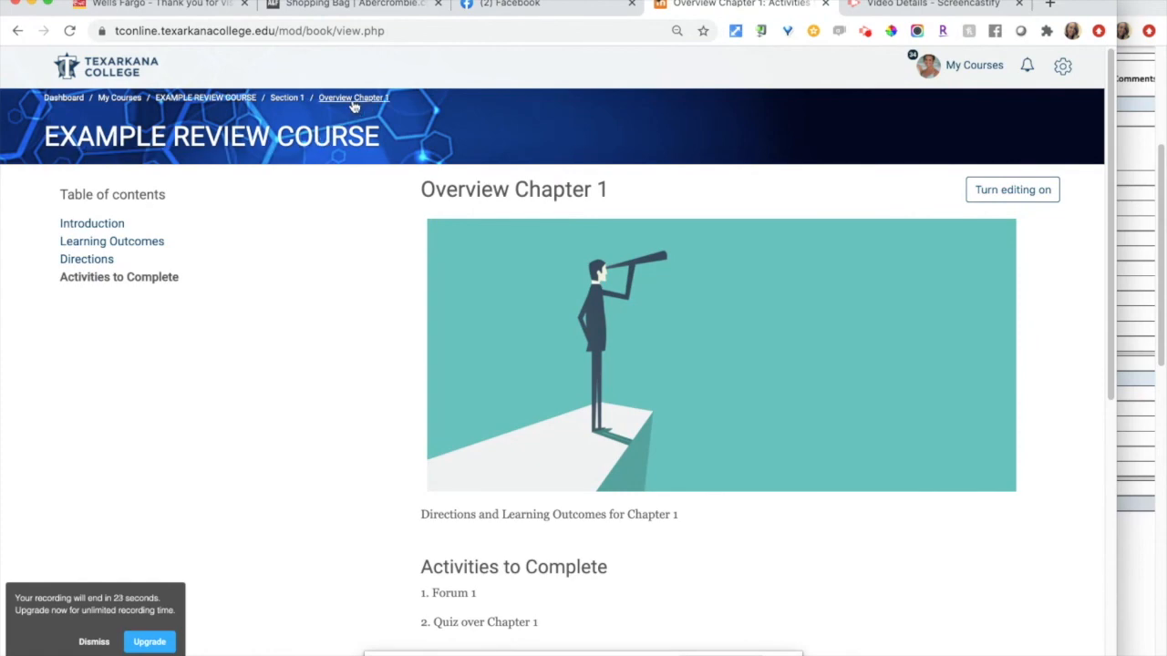
left_click(289, 99)
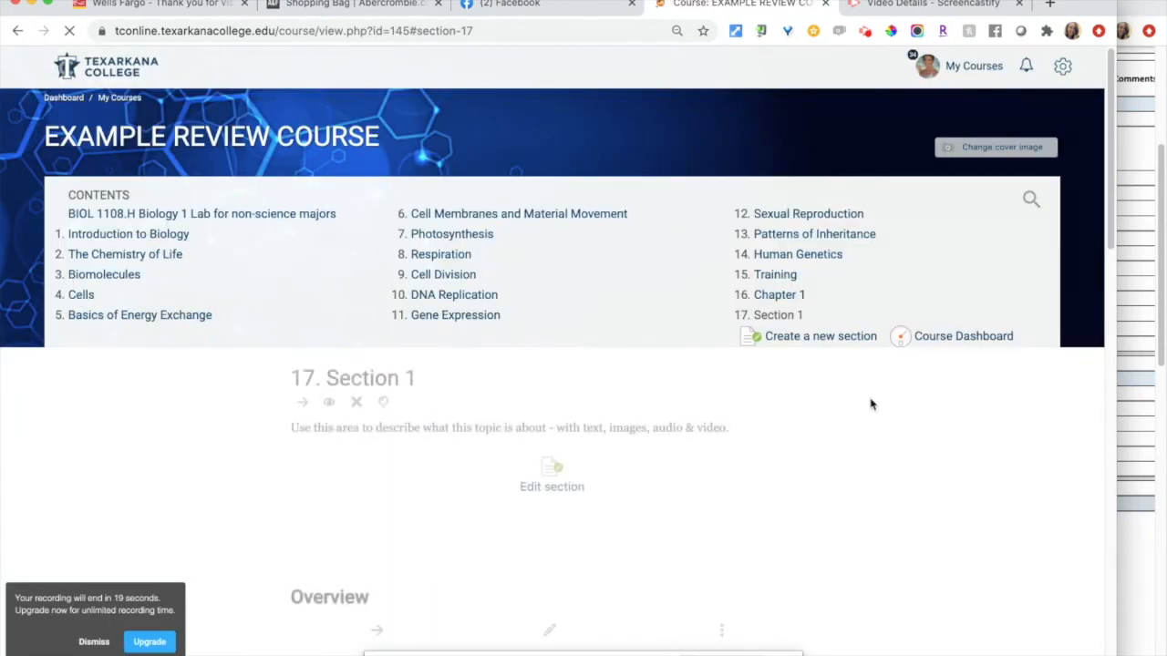
scroll(871, 407, "up", 3)
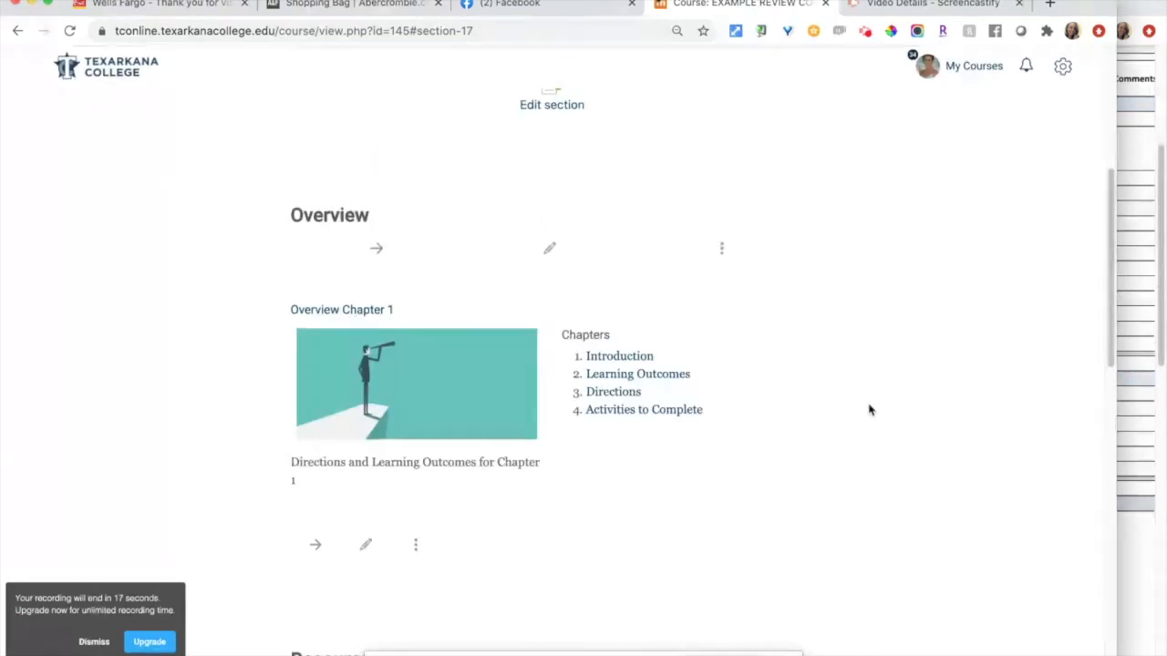
scroll(876, 411, "down", 3)
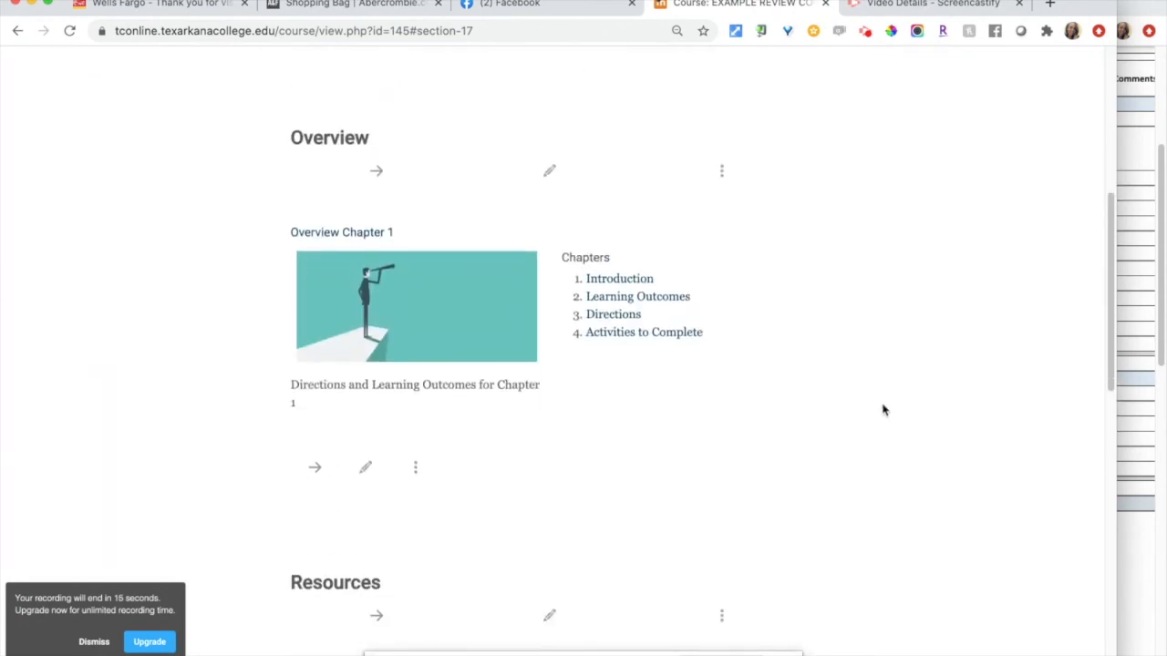
scroll(883, 413, "down", 2)
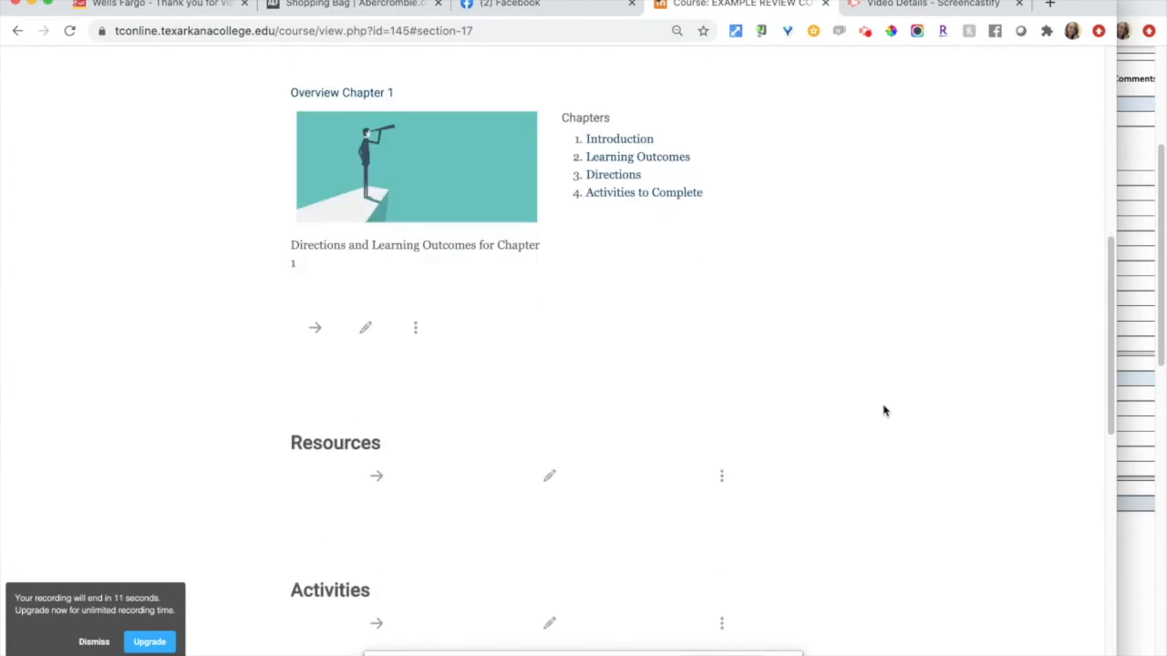